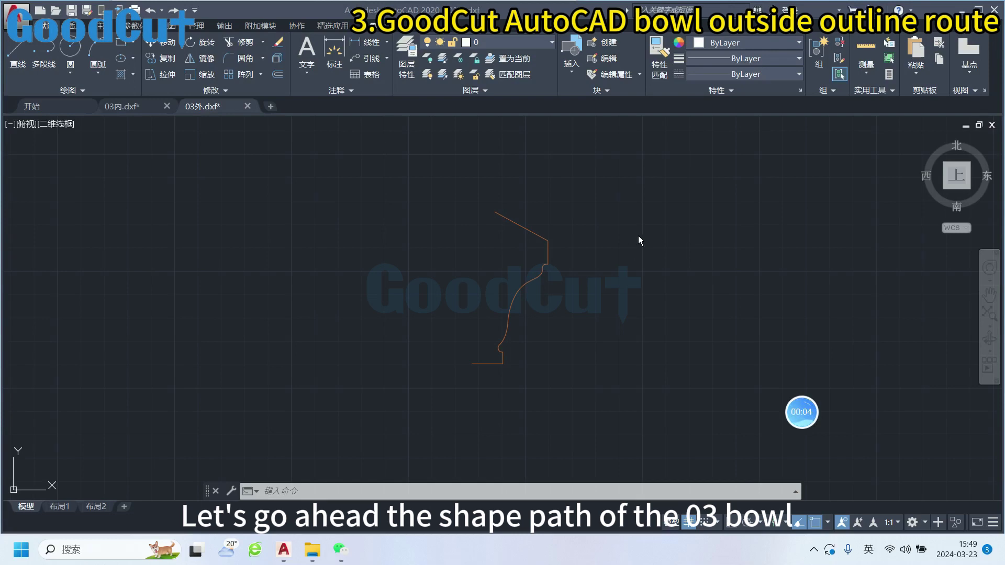
- Focus the drawing window and pan so the bowl's orange outer profile is centred and enlarged
click(601, 235)
middle_drag(595, 284, 595, 283)
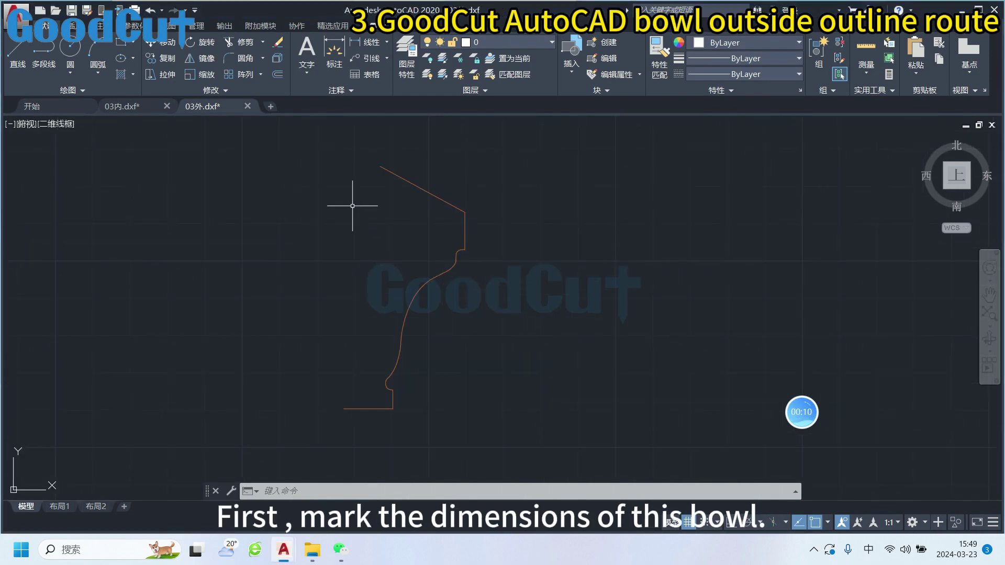
- Draw a vertical line with Ortho on from the profile's top endpoint down past its base
click(17, 52)
click(380, 167)
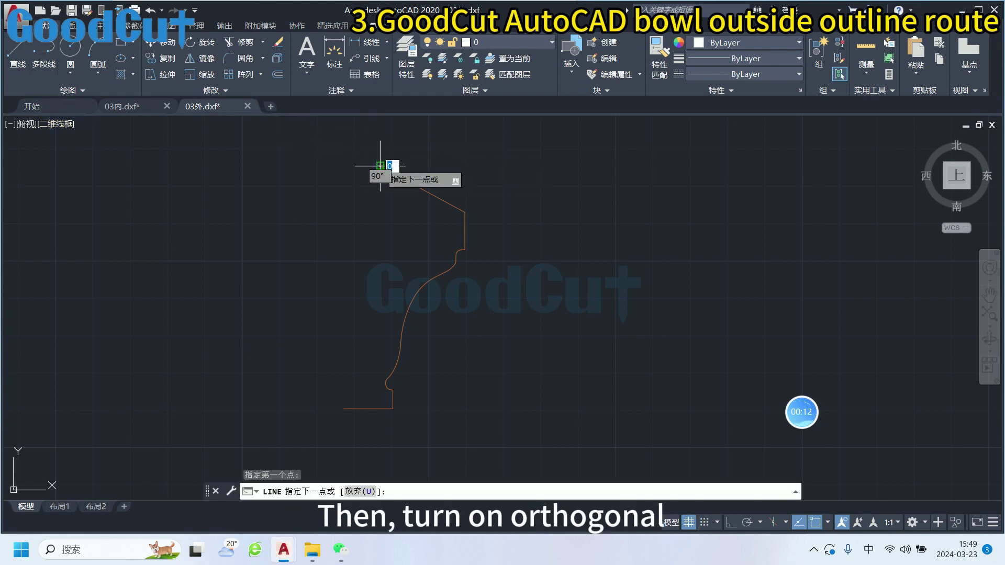
click(732, 523)
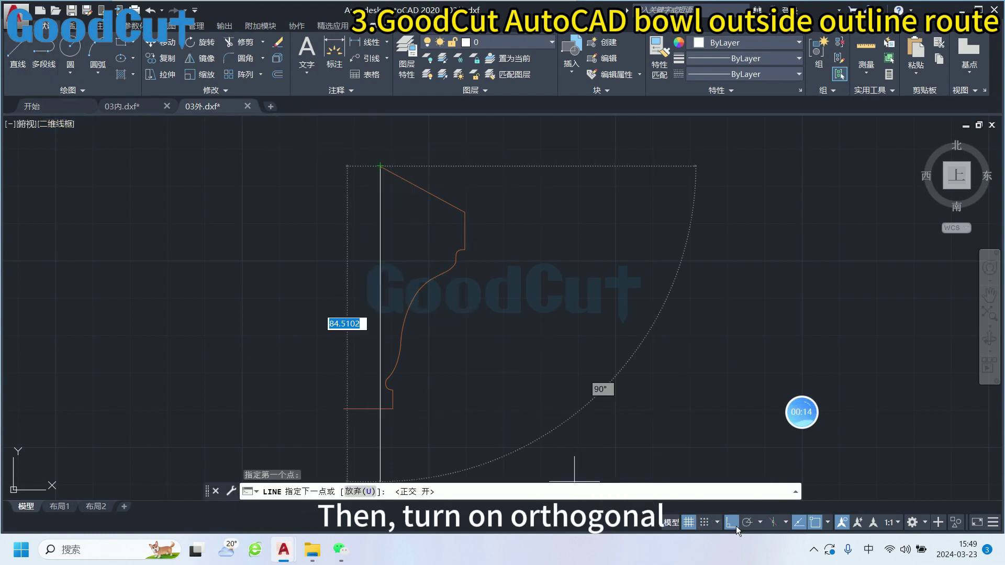
click(371, 432)
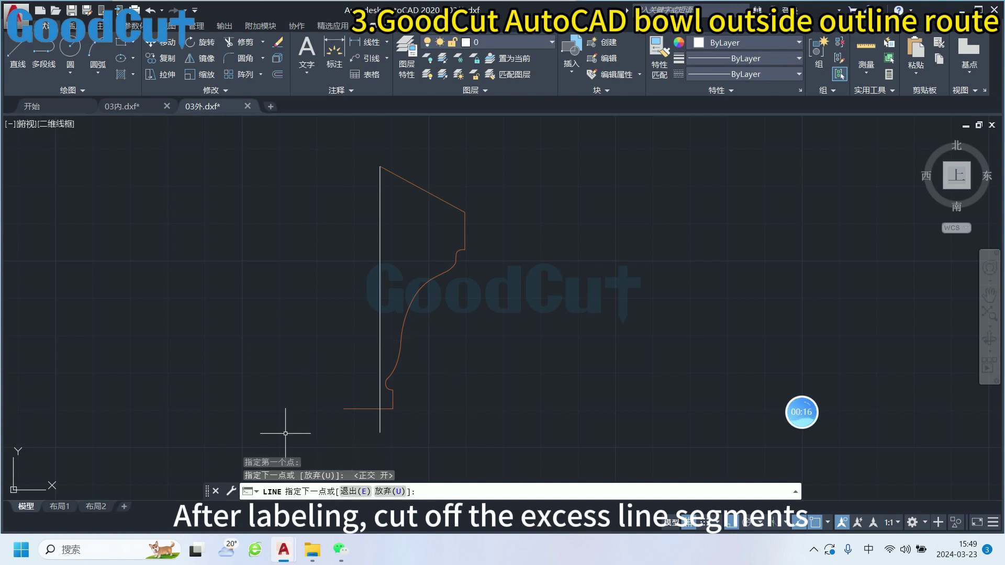
key(Escape)
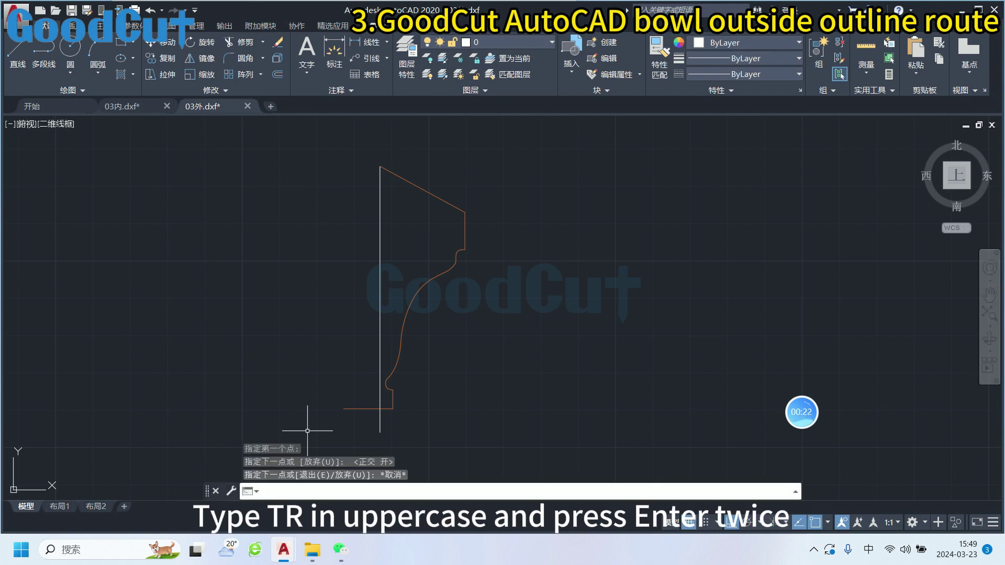
- Trim away the leftover stub and the vertical line's tail below the base
text(TR)
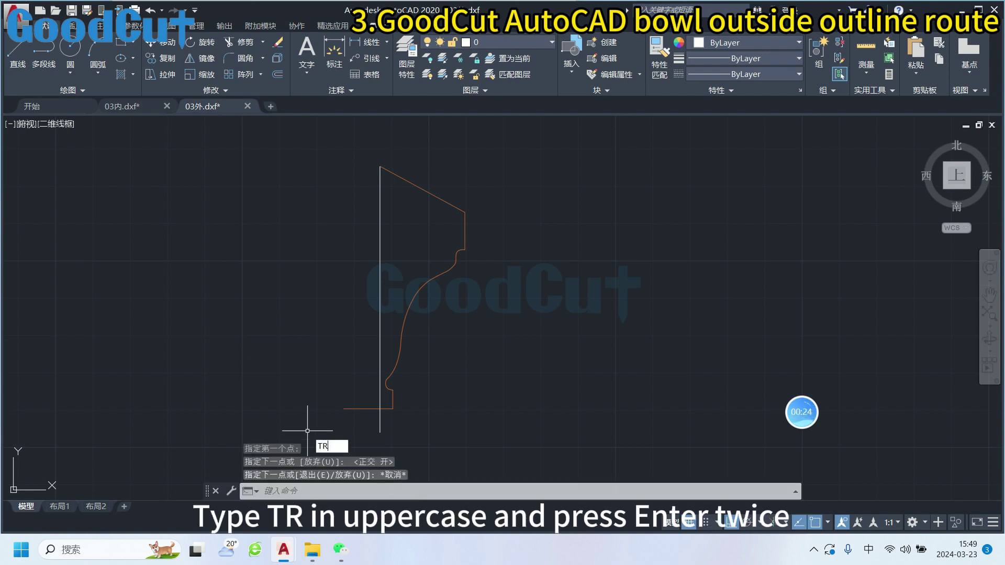
key(Return)
key(Return)
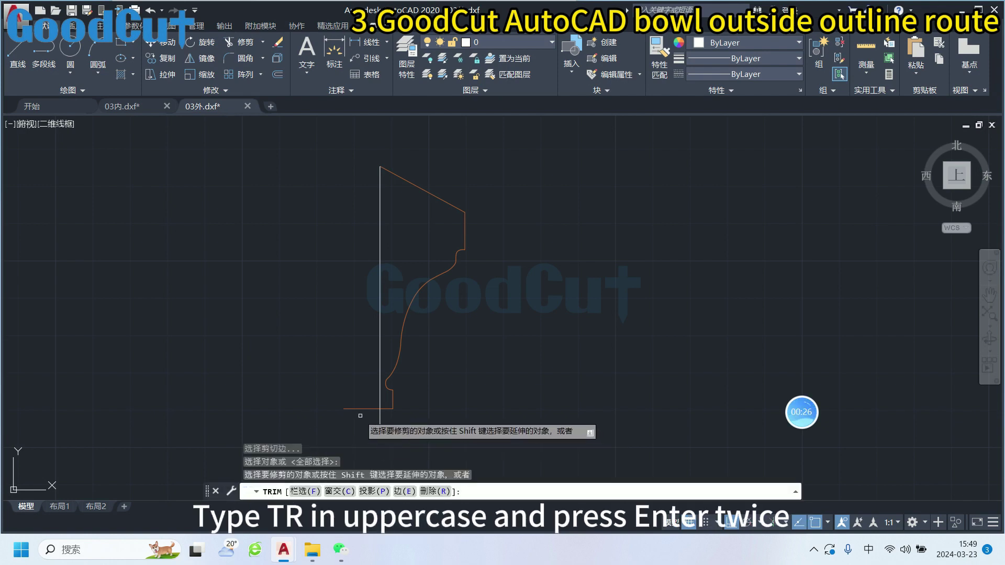
click(435, 418)
click(303, 365)
key(Escape)
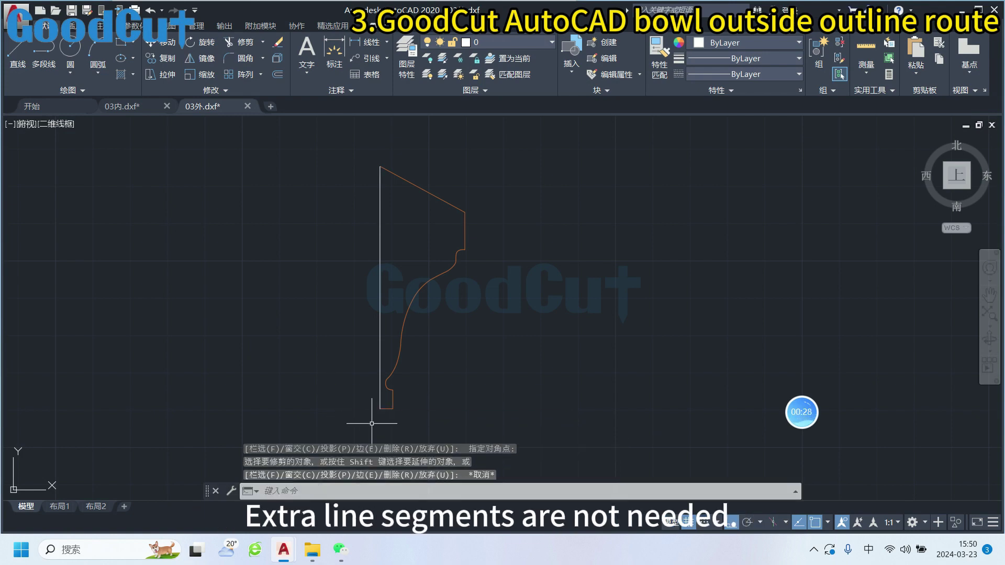
drag(383, 336, 369, 330)
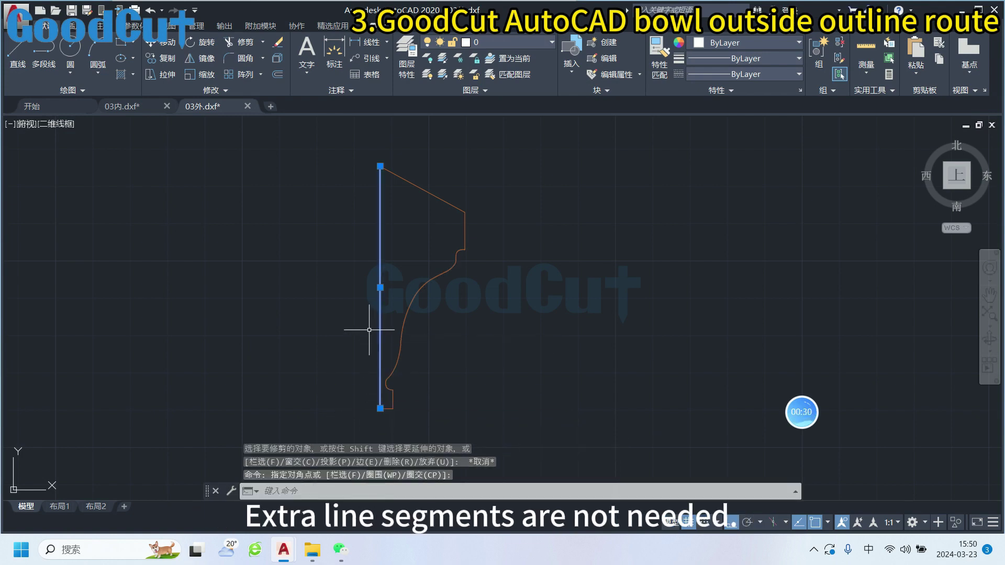
key(Escape)
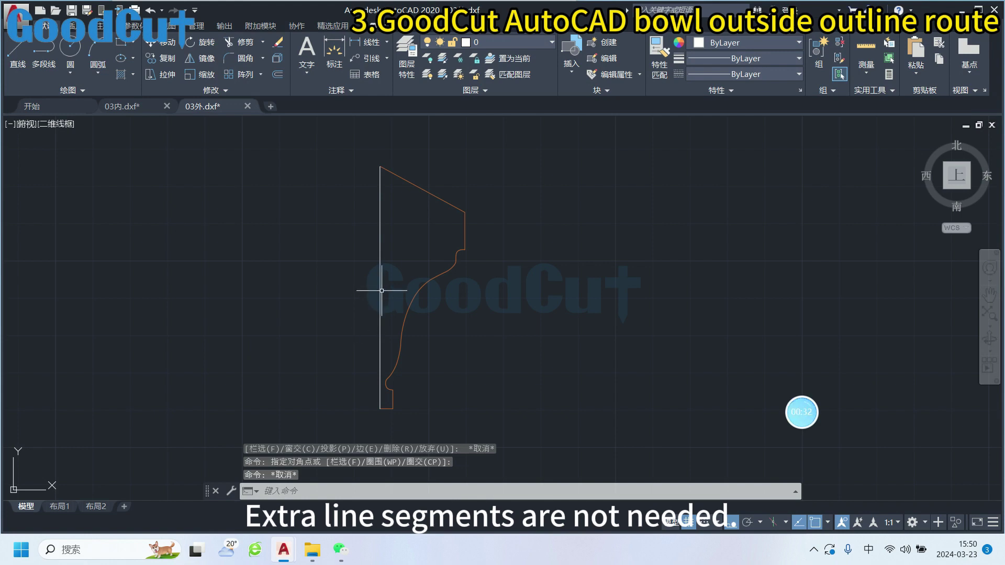
- Offset the sloped top edge, vertical edge and S-curve inward by 1
scroll(443, 237, up, 2)
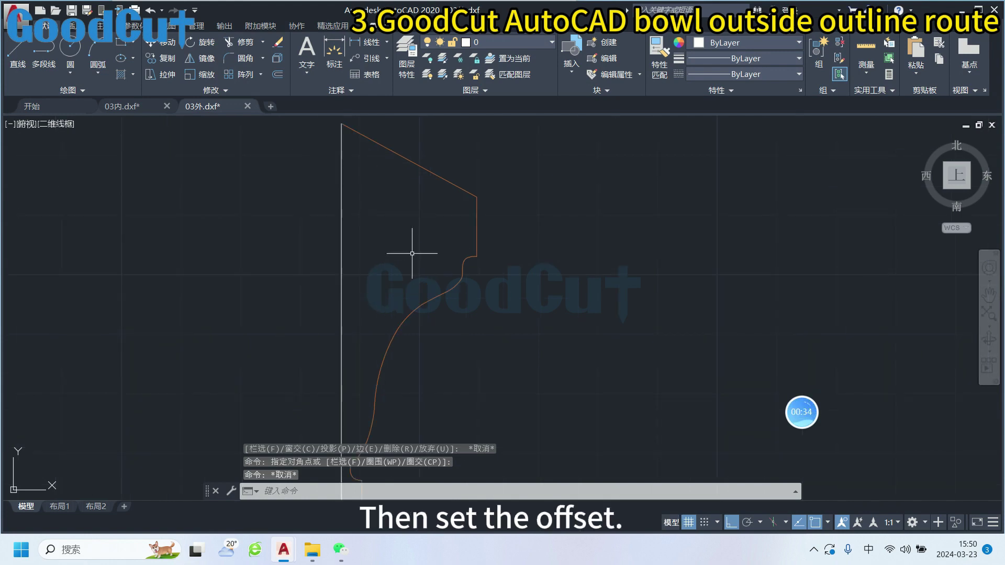
click(278, 78)
text(1)
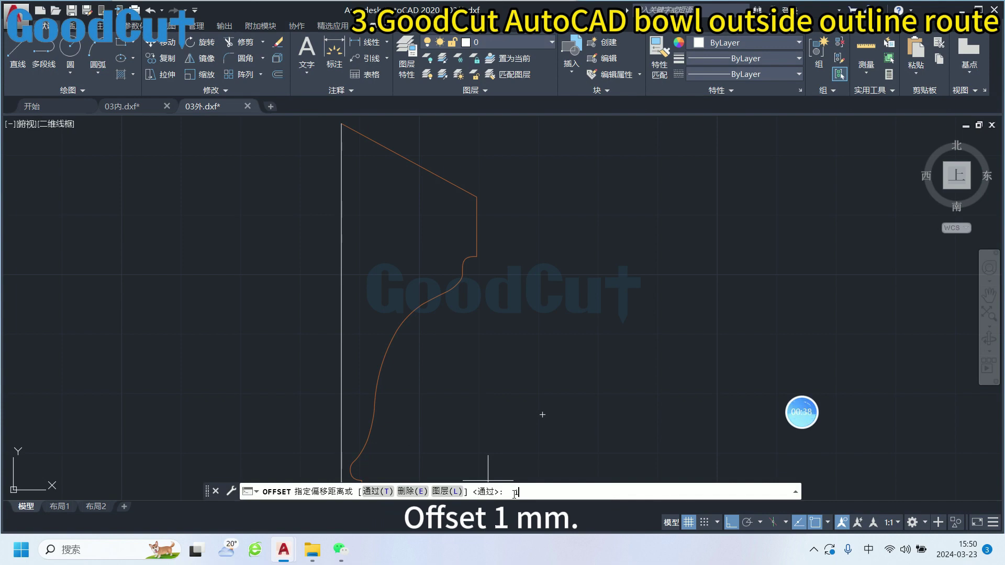
key(Return)
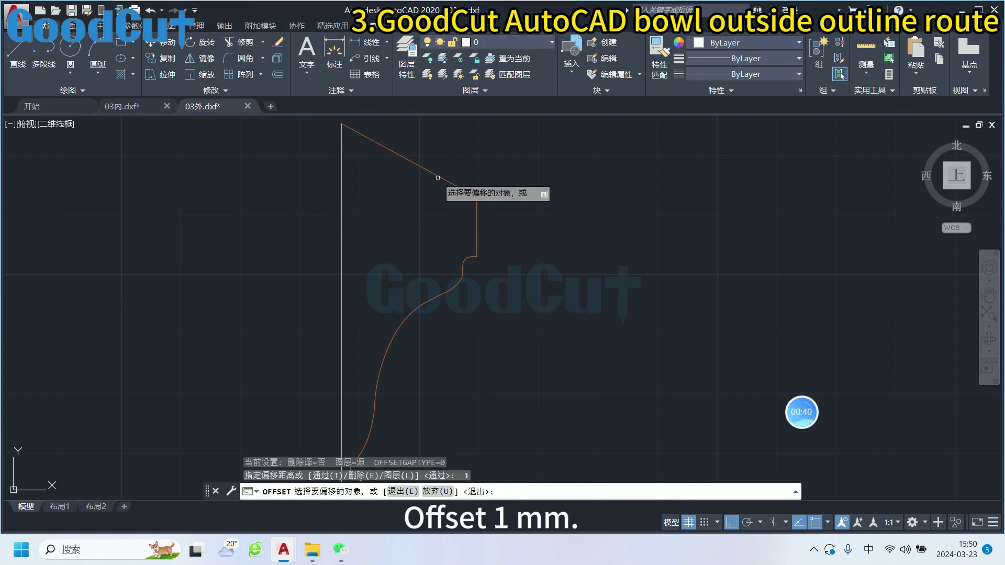
click(437, 177)
click(435, 199)
click(476, 236)
click(437, 244)
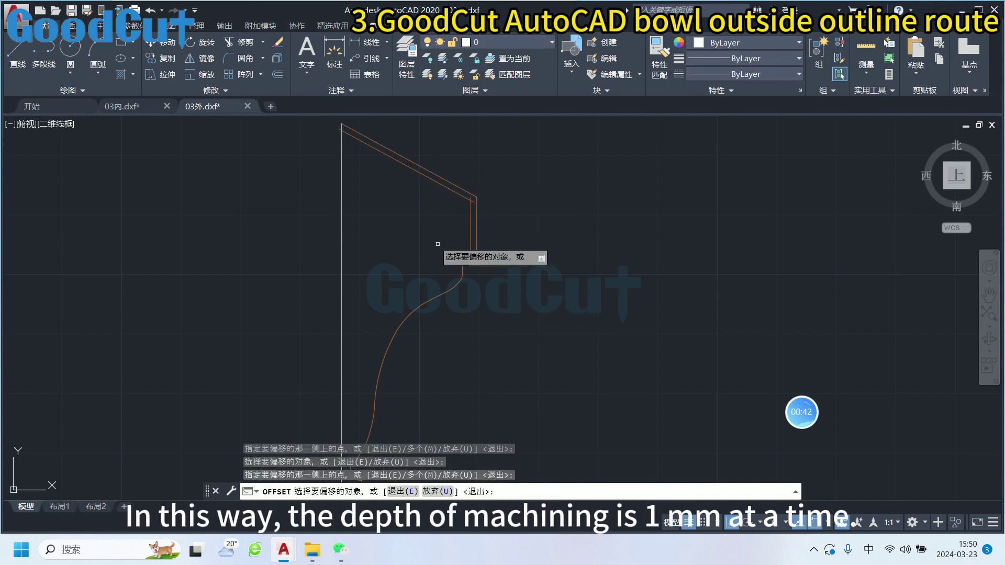
click(462, 265)
click(356, 270)
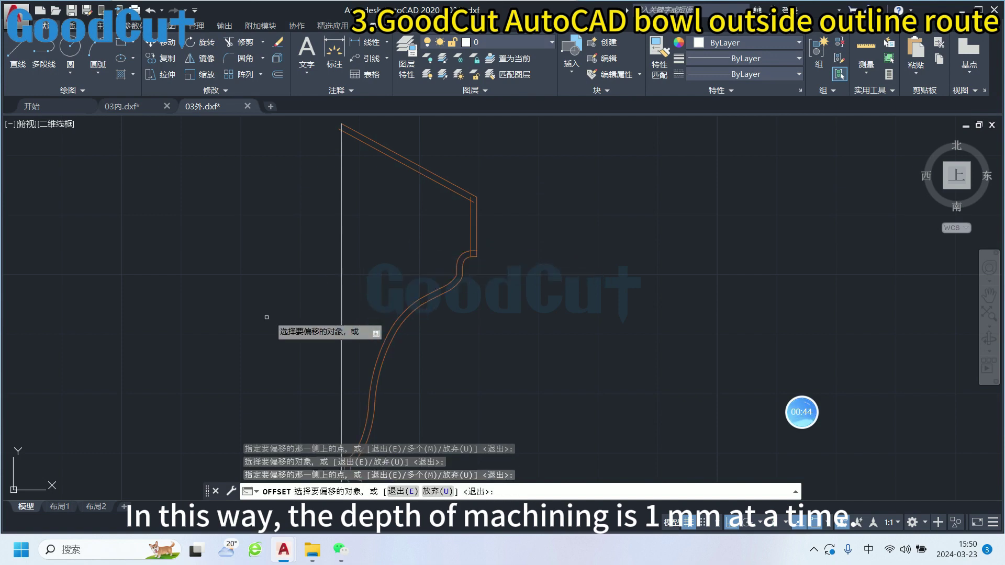
- Offset successive vertical lines 1 unit apart, starting from the profile's left edge
scroll(266, 317, down, 2)
middle_drag(235, 312, 337, 283)
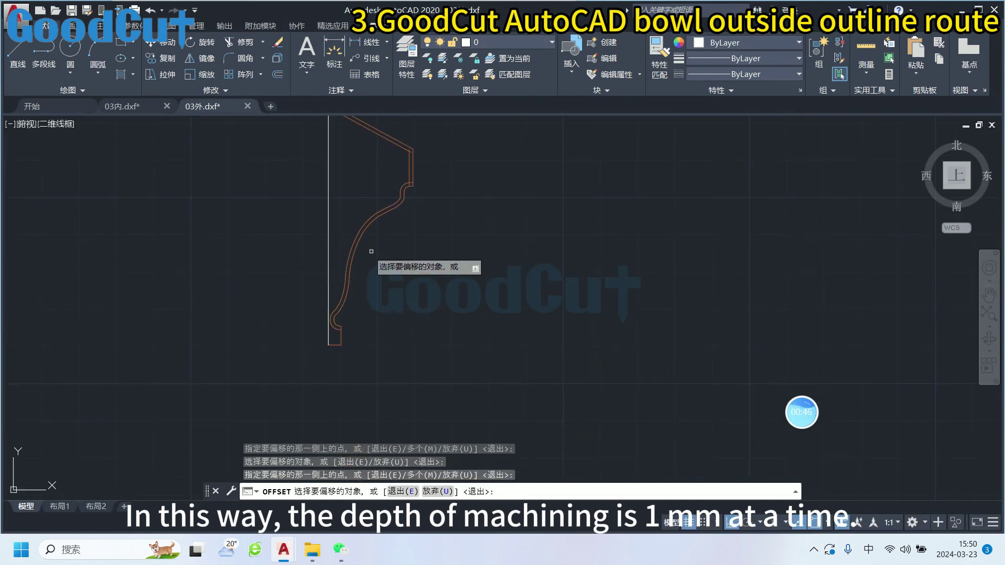
middle_drag(371, 251, 381, 300)
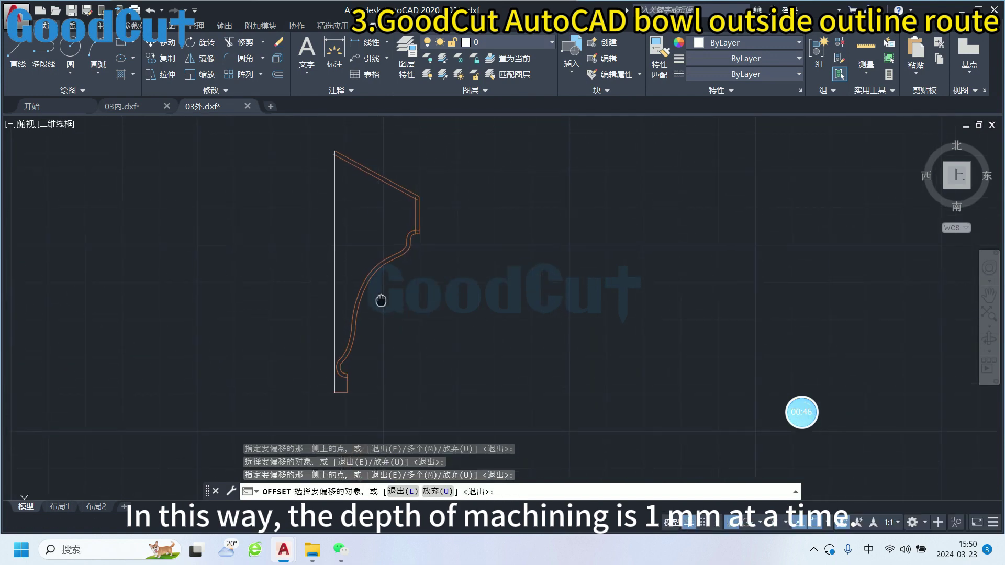
click(334, 236)
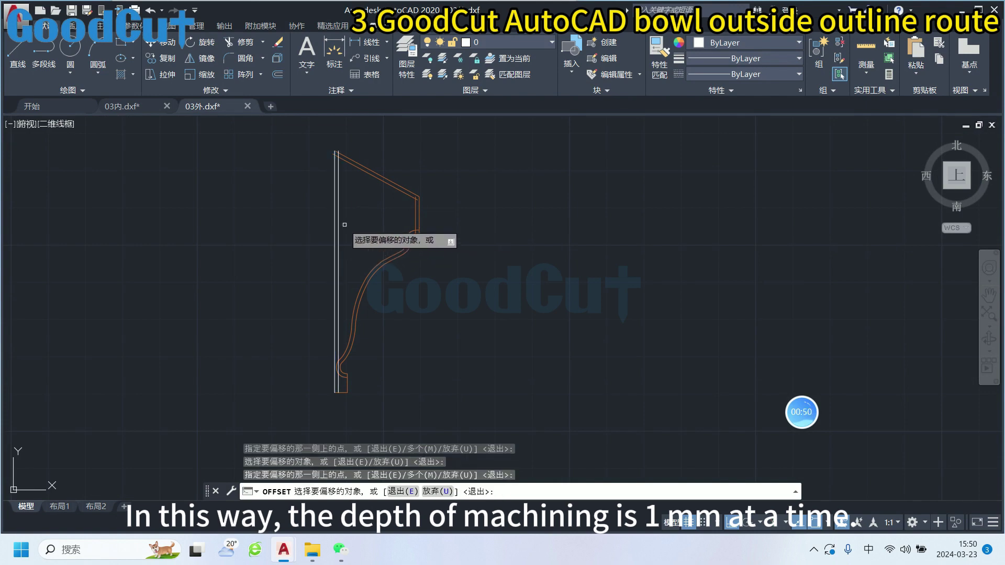
click(337, 221)
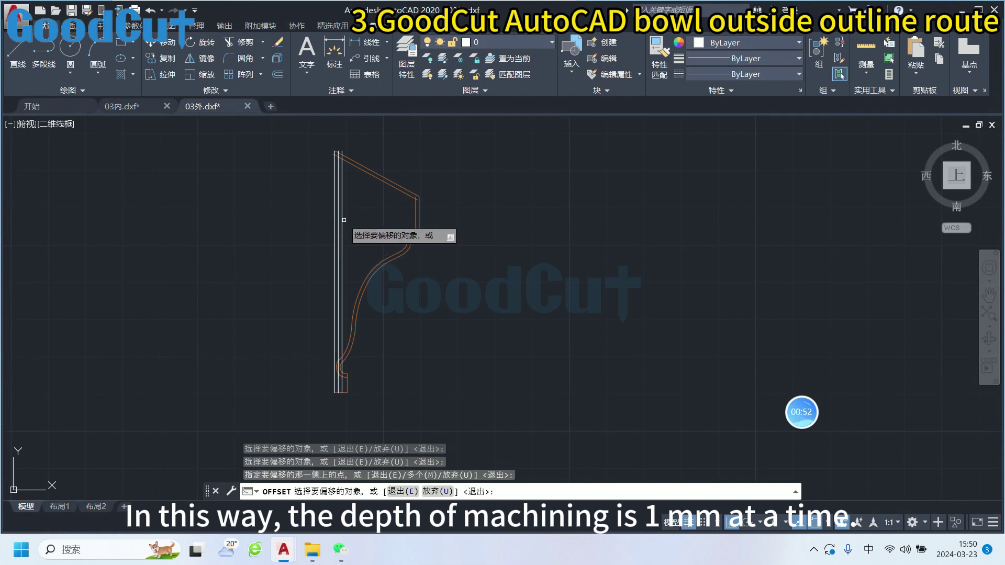
click(342, 219)
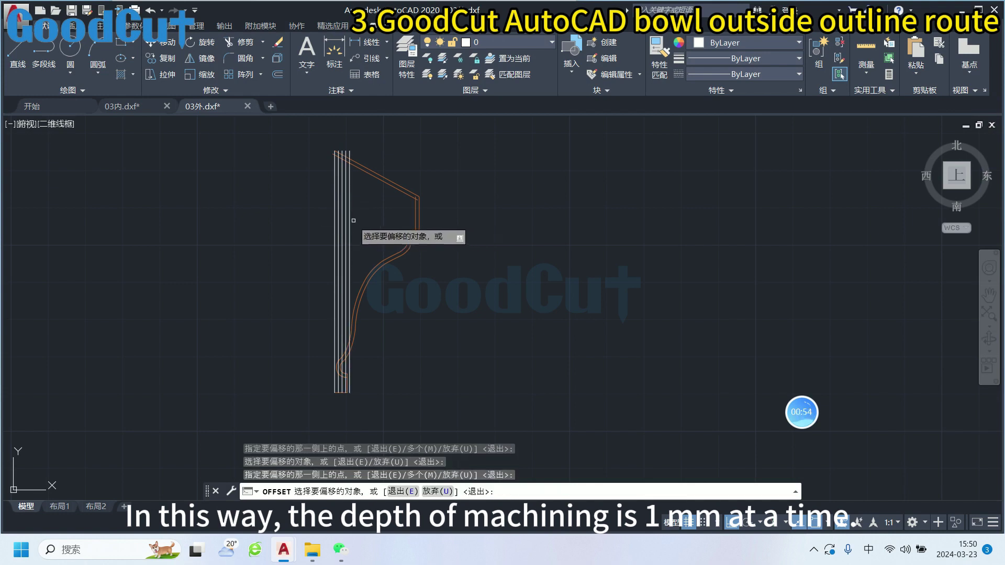
click(351, 220)
click(354, 215)
click(369, 223)
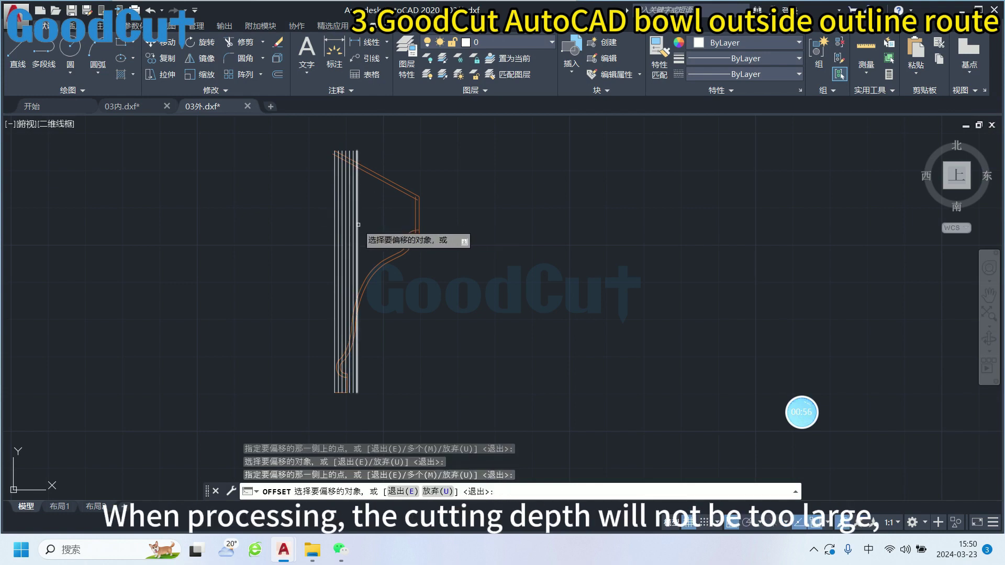
click(370, 223)
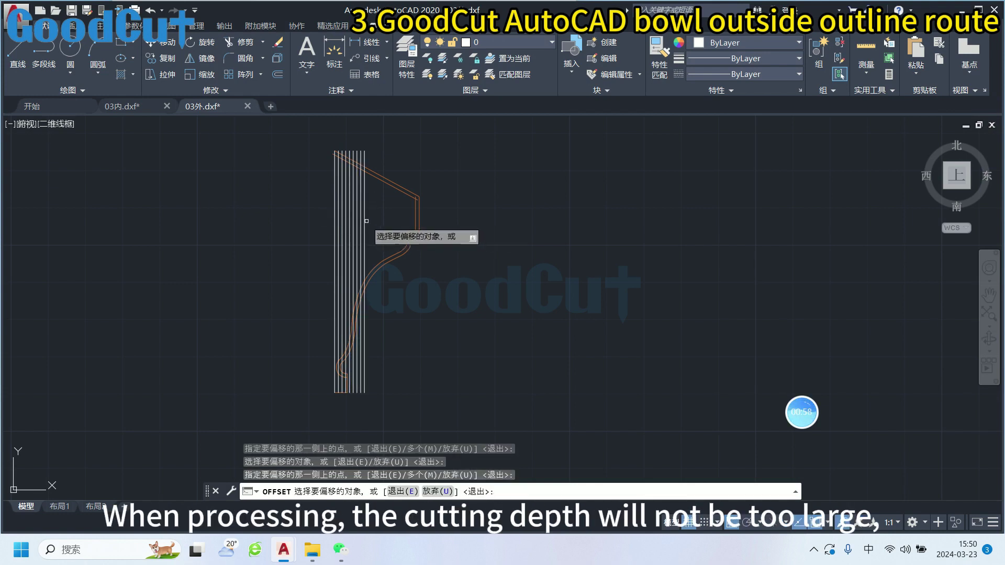
click(365, 220)
click(377, 220)
click(369, 220)
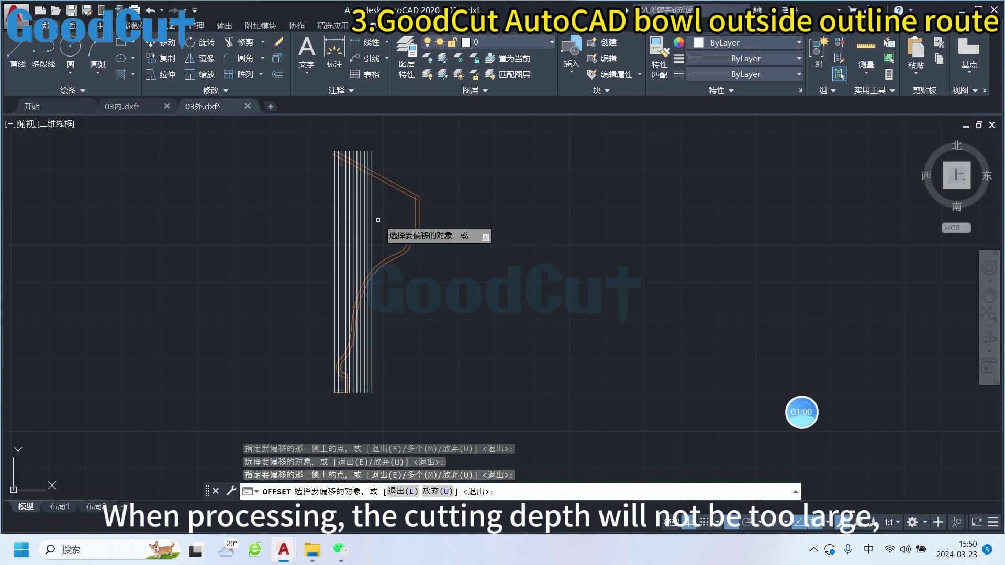
click(373, 219)
click(386, 225)
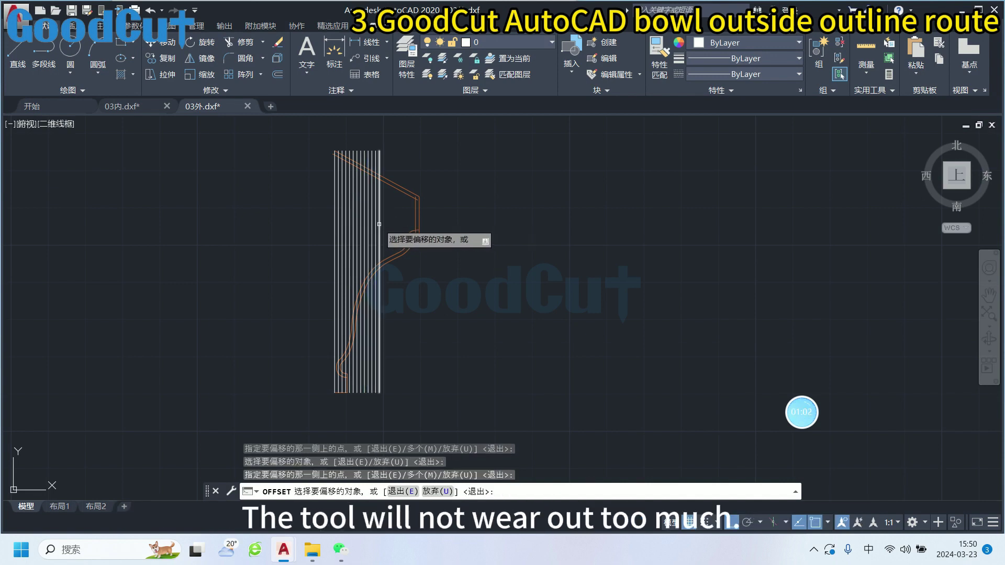
- Continue the 1-unit vertical offset lines across the rest of the profile, then zoom in to check them
click(379, 224)
click(384, 224)
click(387, 224)
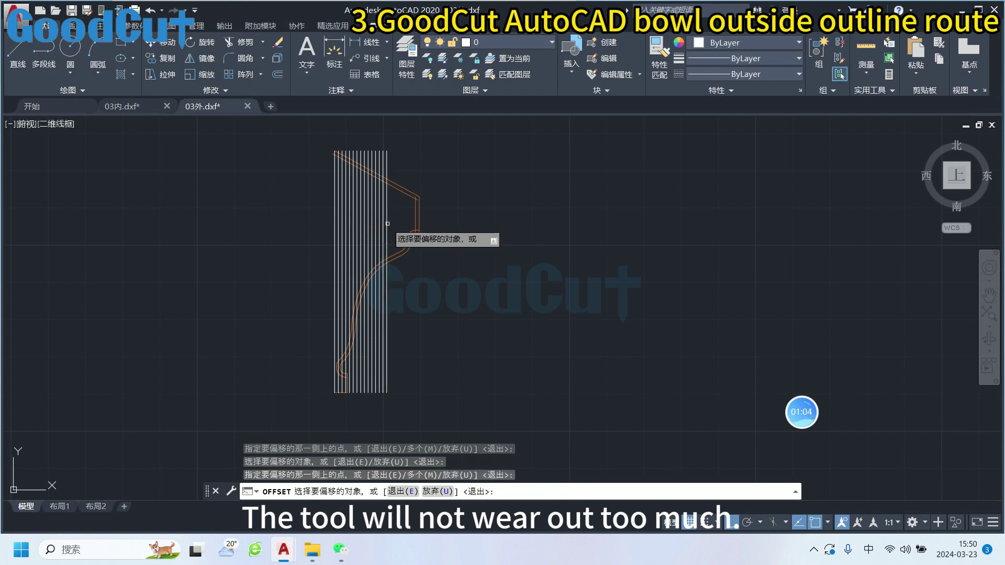
click(387, 222)
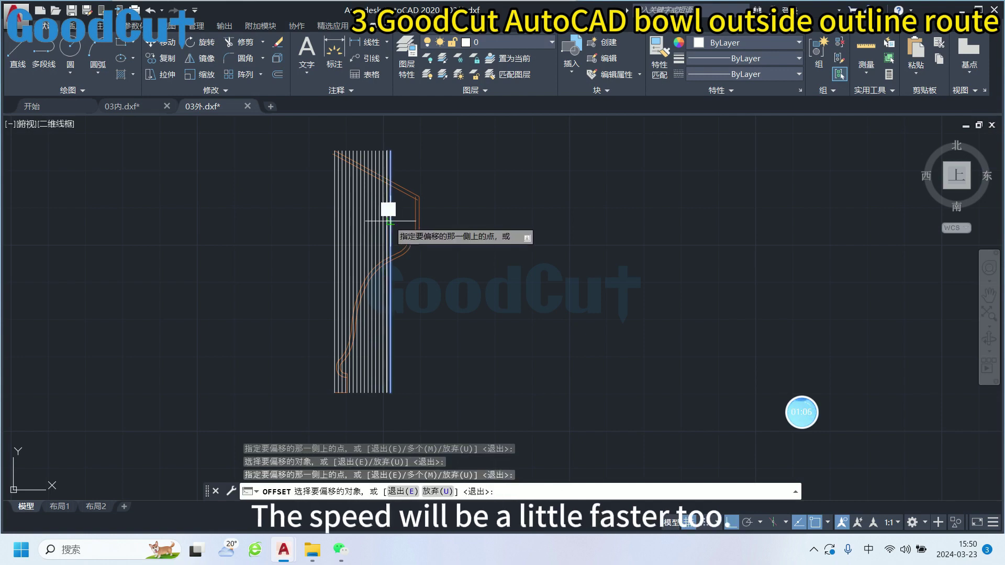
click(394, 222)
click(397, 221)
click(399, 221)
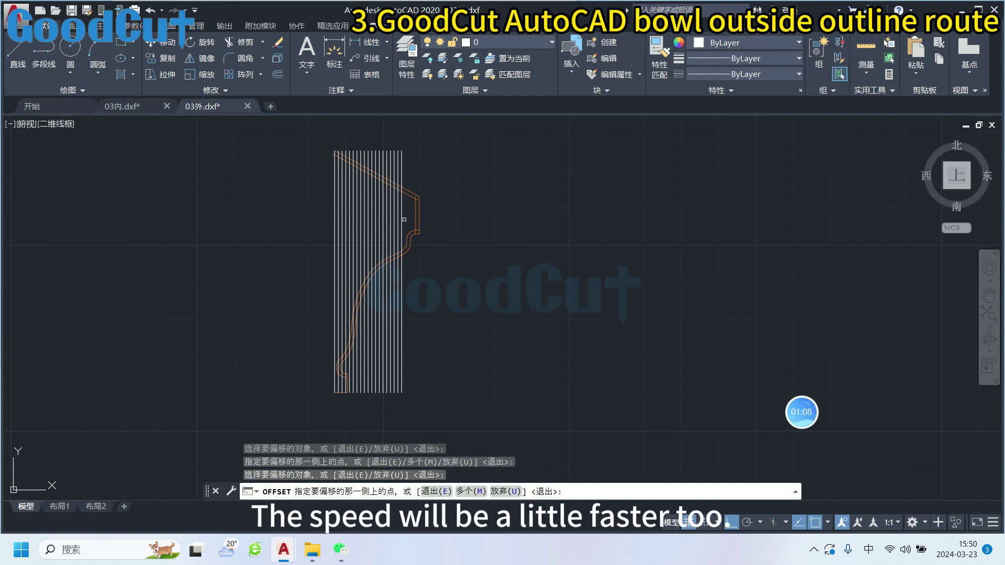
click(404, 219)
click(406, 217)
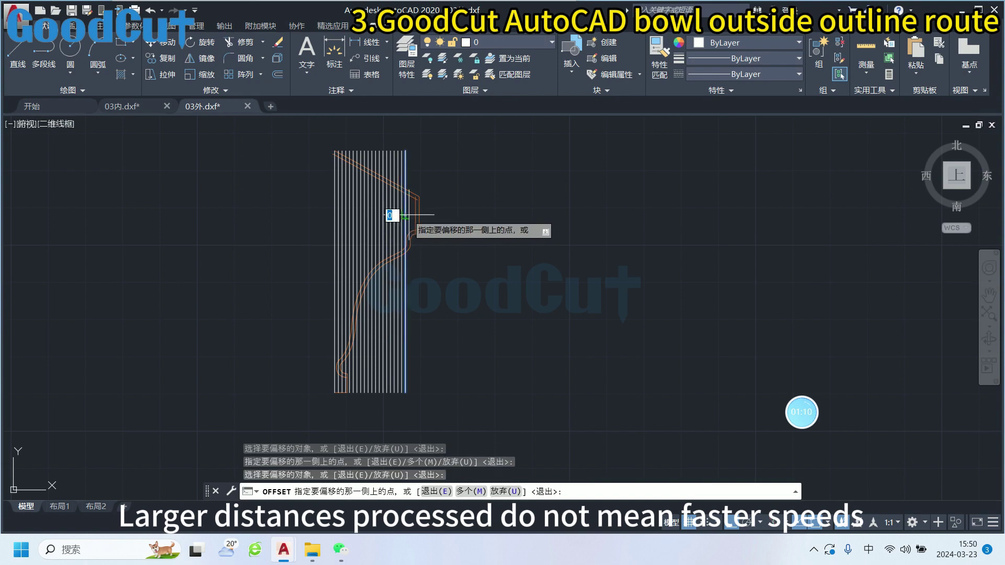
click(409, 216)
click(413, 217)
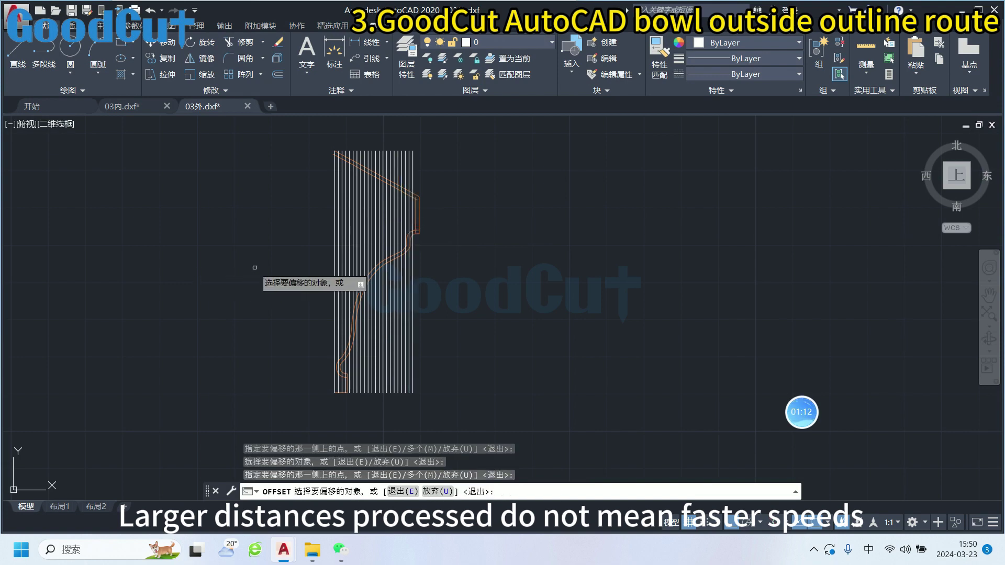
middle_drag(255, 267, 285, 283)
scroll(298, 287, up, 2)
scroll(271, 284, up, 1)
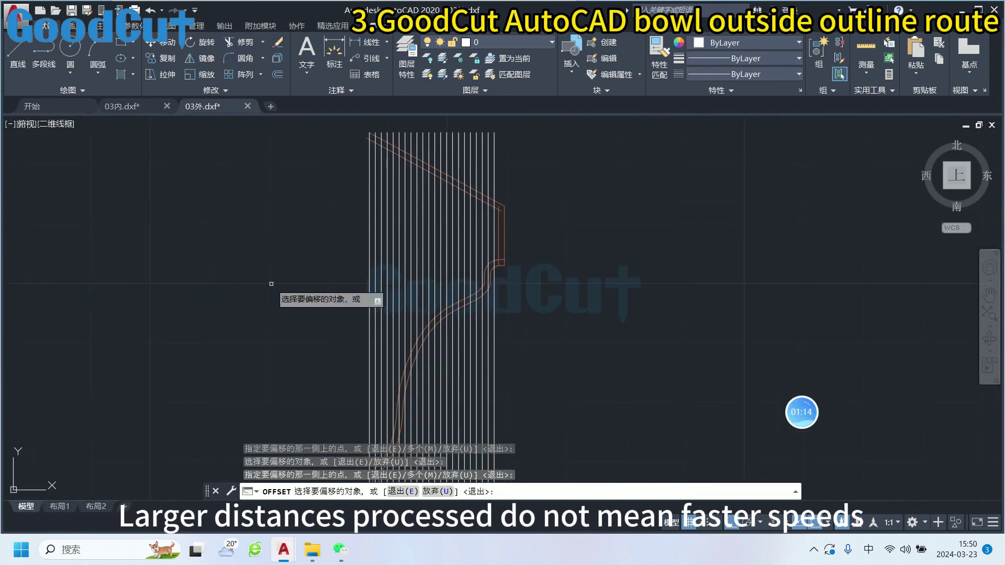
scroll(271, 284, down, 2)
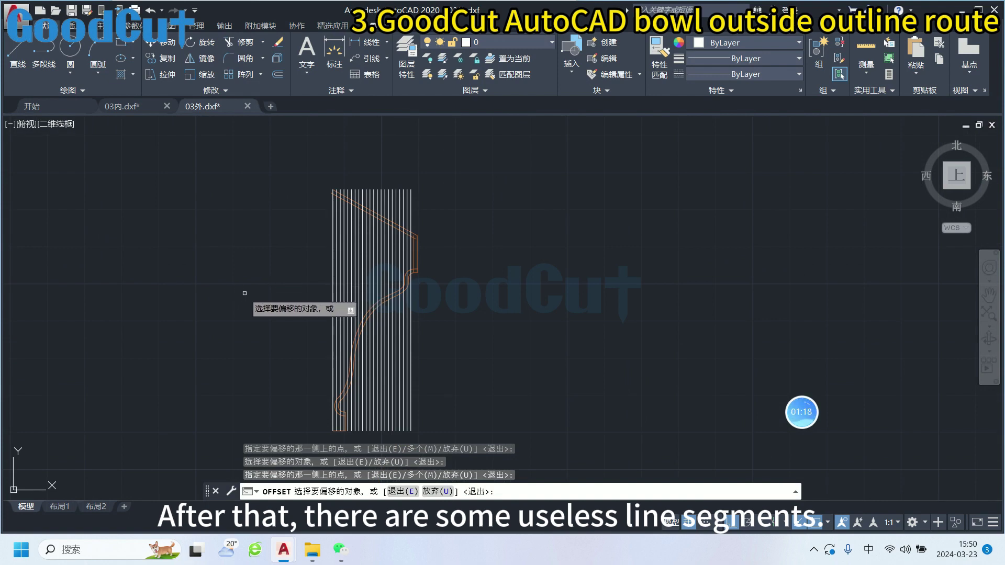
- Exit OFFSET and crossing-trim the vertical lines' tops above the orange outline
text(TR)
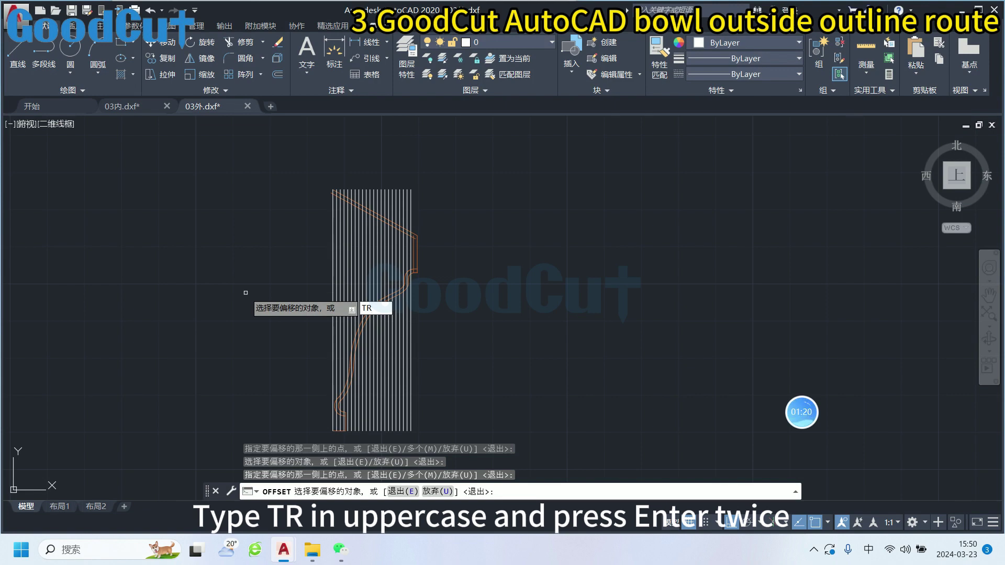
key(Return)
key(Return)
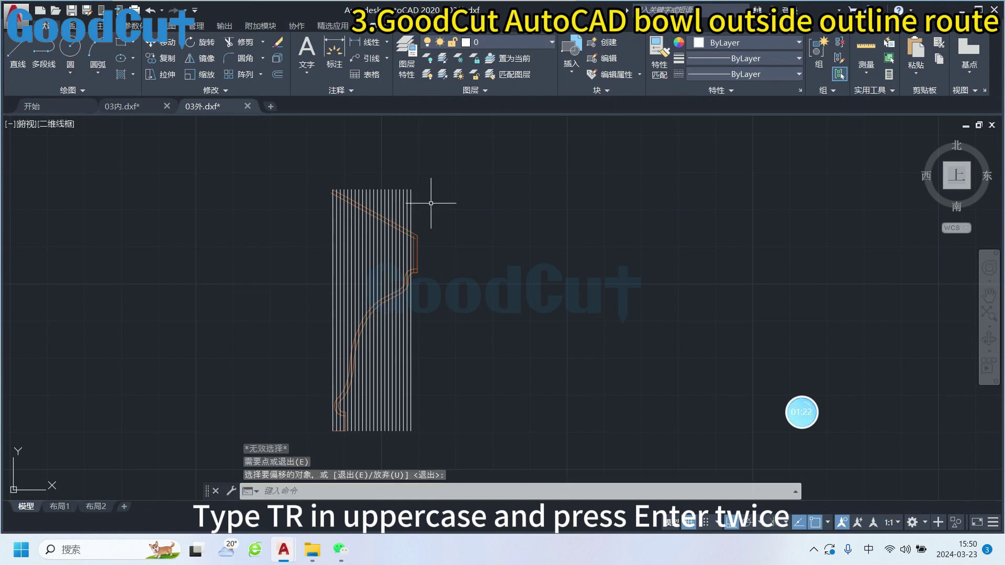
key(Escape)
text(TR)
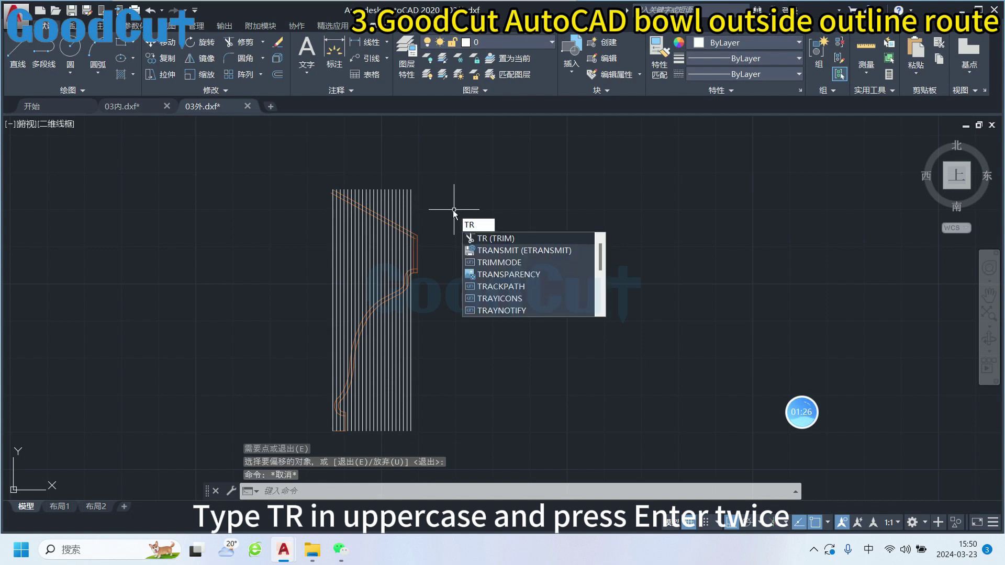
key(Return)
key(Return)
click(478, 205)
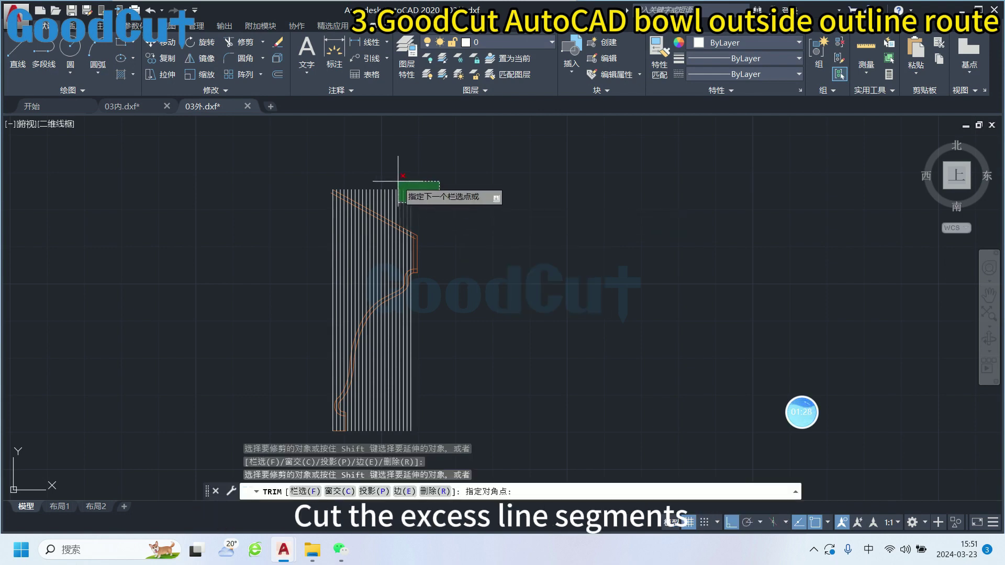
click(403, 168)
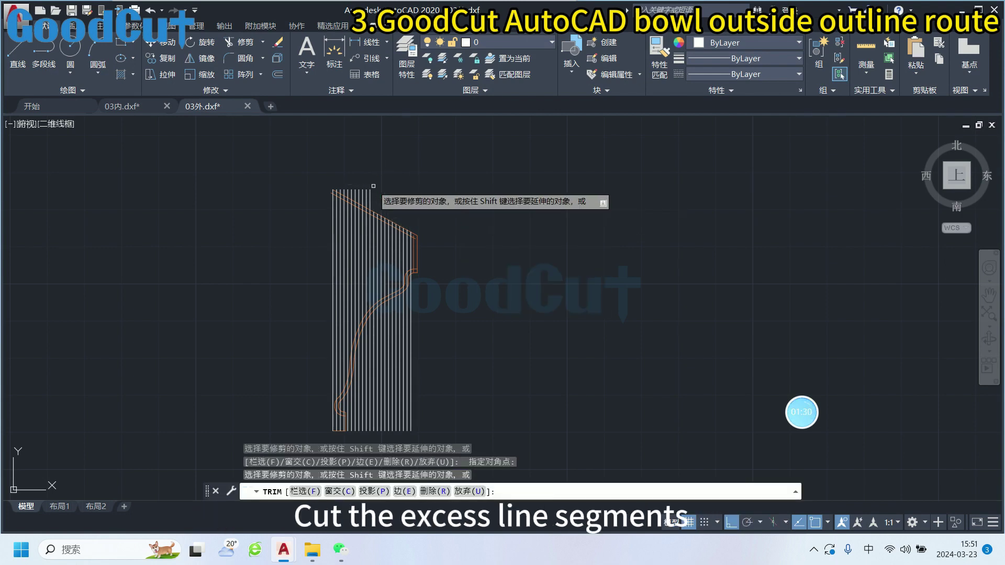
scroll(370, 194, up, 6)
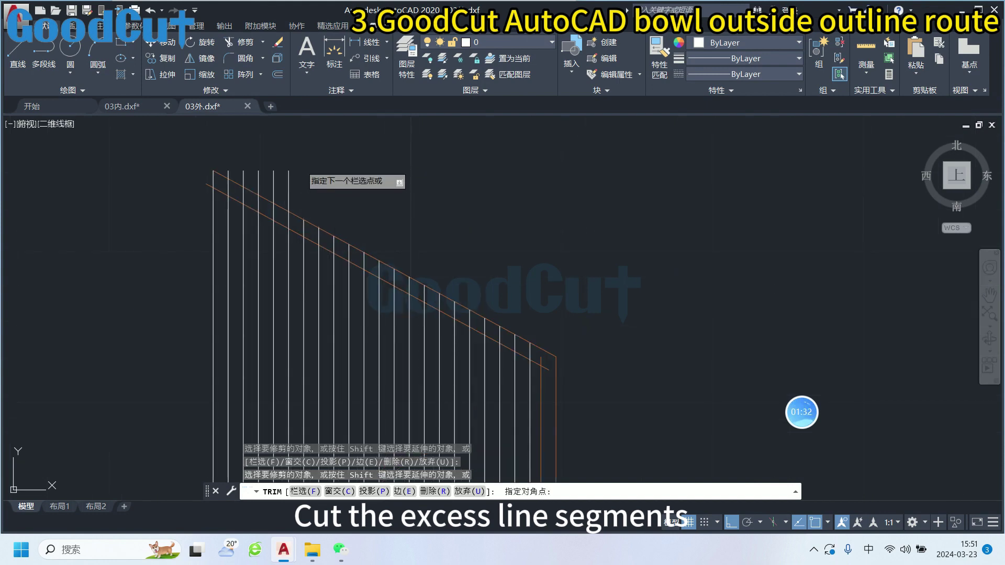
scroll(309, 180, up, 2)
middle_drag(310, 179, 451, 191)
click(452, 199)
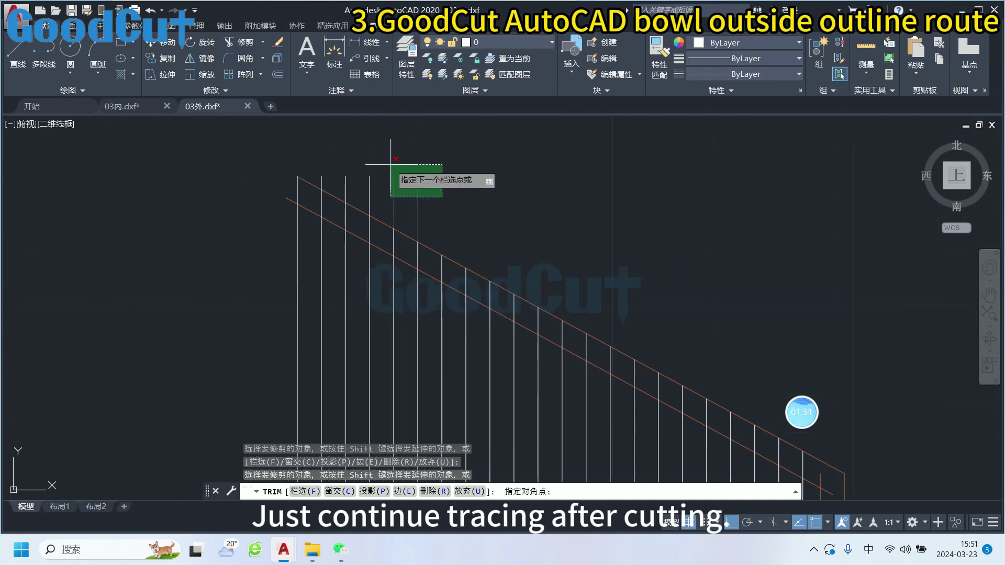
click(374, 165)
click(340, 181)
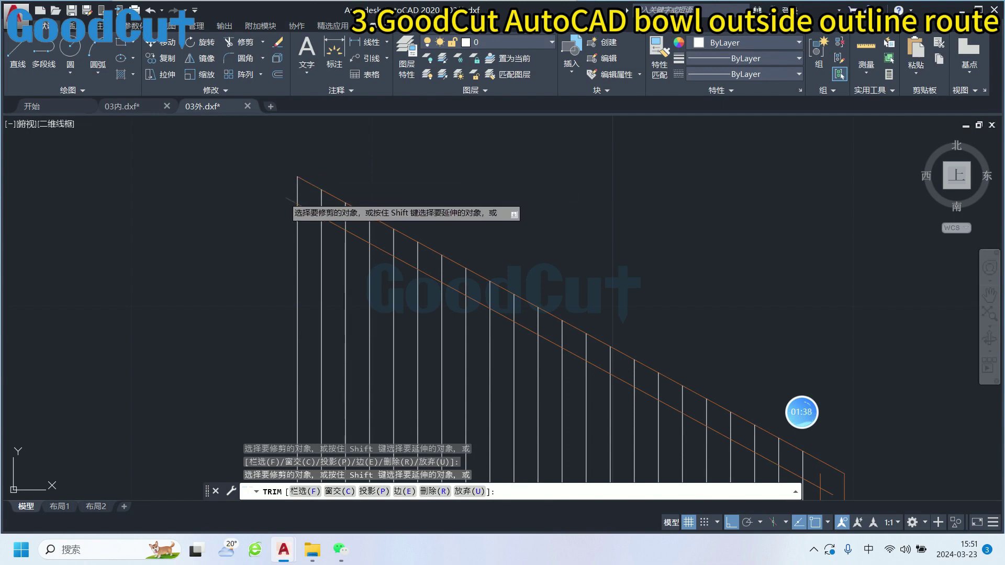
- Trim the vertical lines' lower ends that extend below the outline
scroll(218, 202, down, 7)
scroll(361, 295, down, 2)
middle_drag(361, 296, 453, 181)
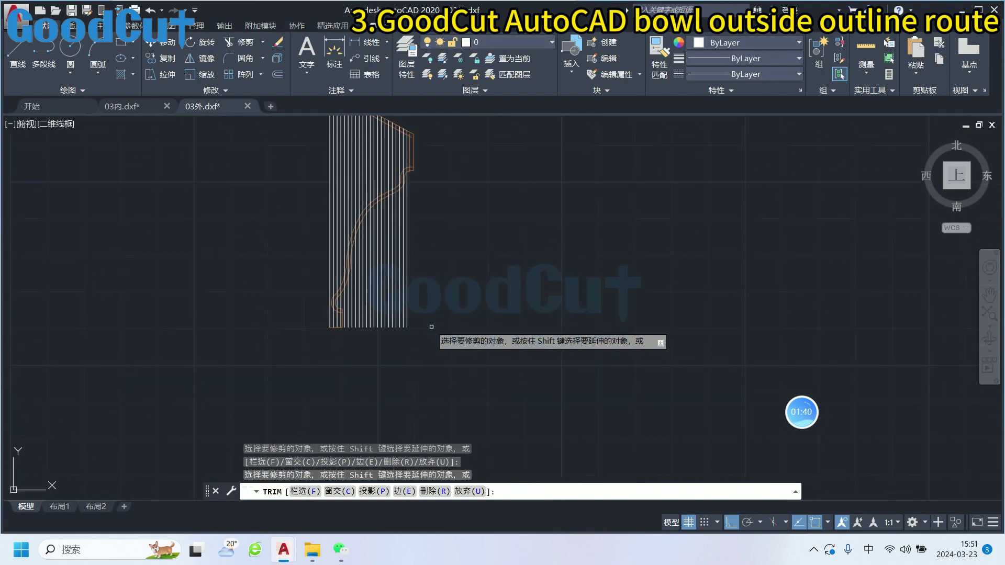
click(438, 346)
scroll(393, 280, up, 3)
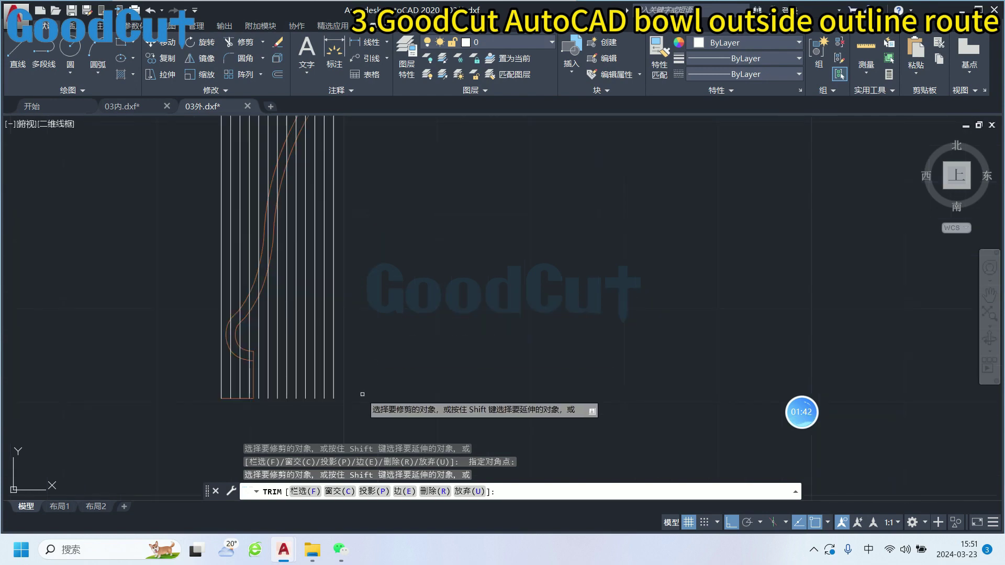
click(283, 331)
middle_drag(294, 324, 485, 294)
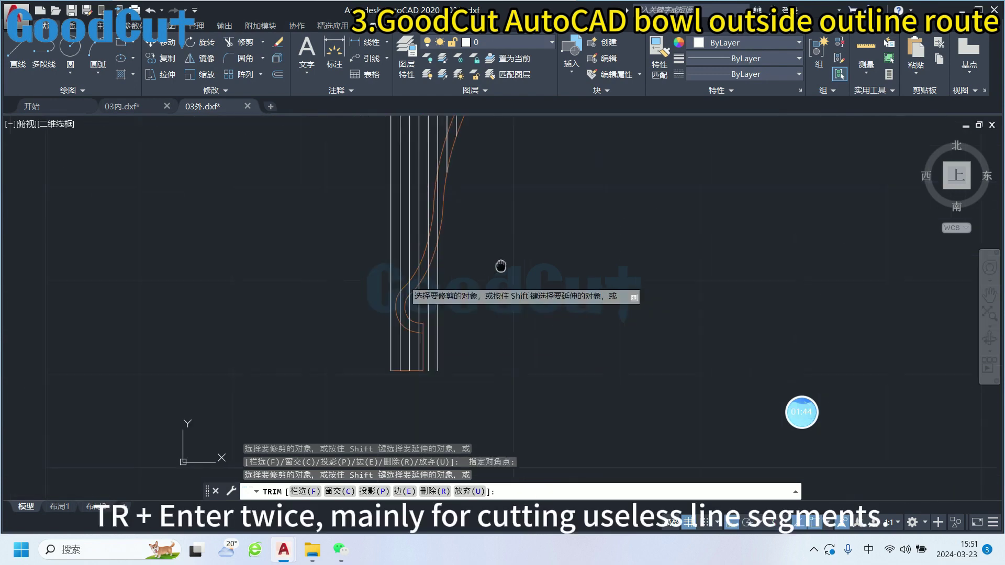
click(475, 366)
click(456, 323)
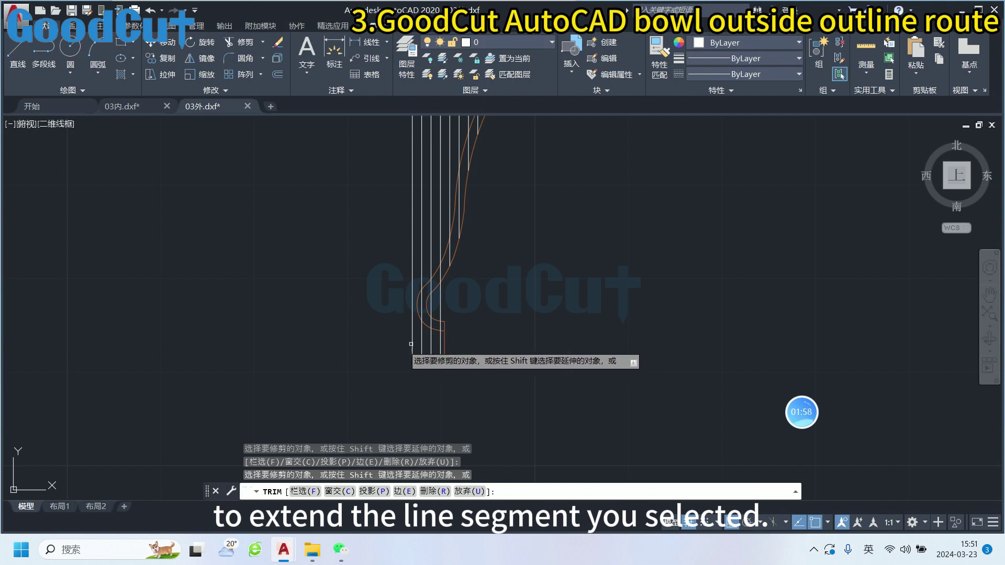
click(441, 347)
click(430, 346)
click(421, 346)
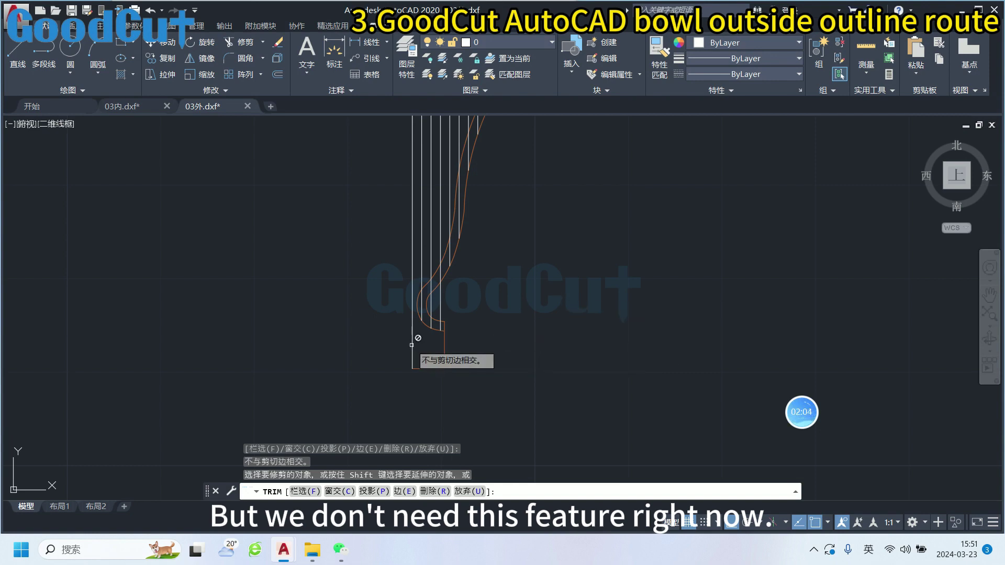
scroll(530, 294, down, 2)
scroll(518, 314, down, 2)
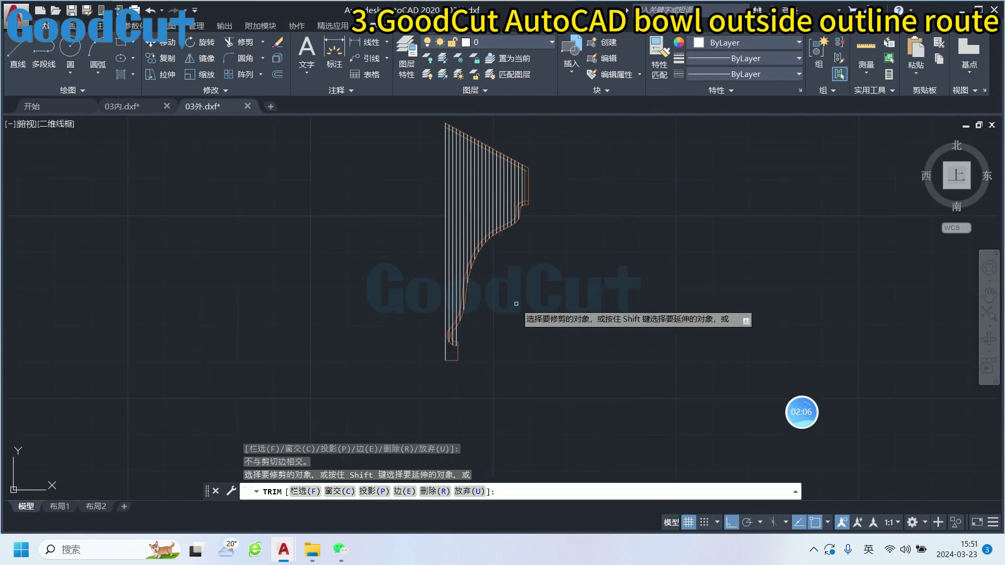
right_click(519, 310)
- Cancel TRIM from the right-click menu and zoom around the trimmed profile
click(535, 324)
scroll(477, 336, up, 5)
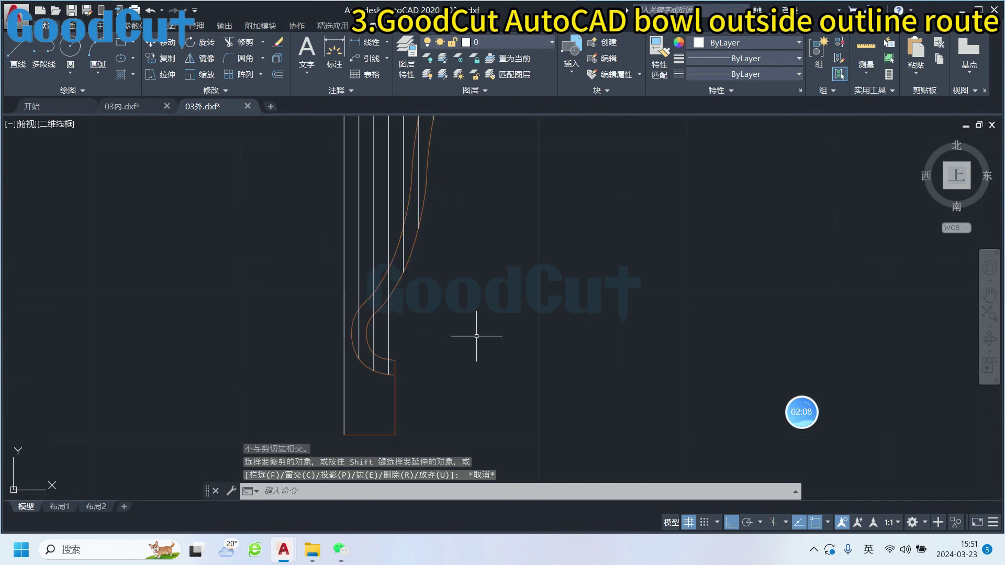
scroll(476, 336, down, 3)
scroll(498, 345, up, 1)
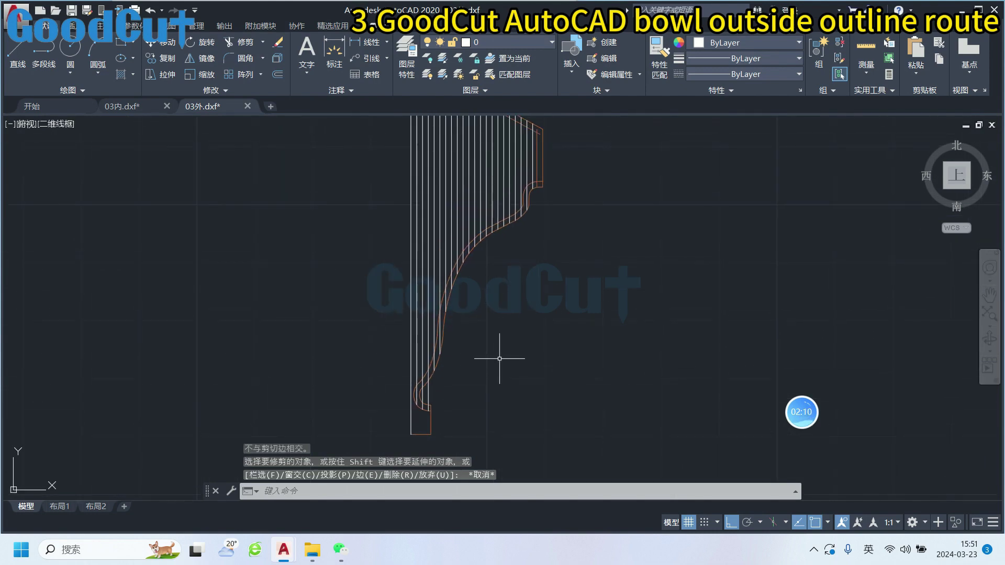
scroll(498, 355, down, 1)
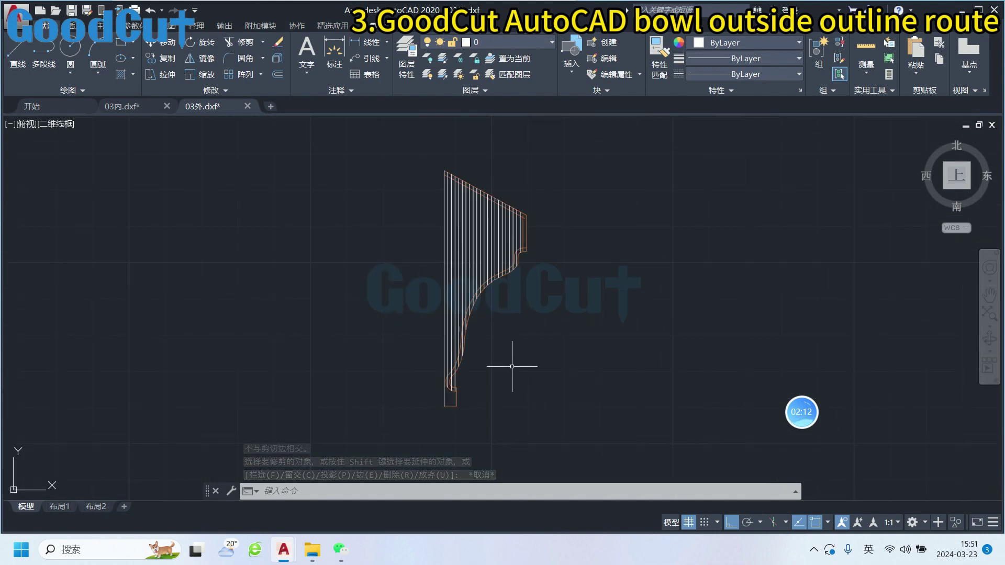
scroll(548, 312, up, 2)
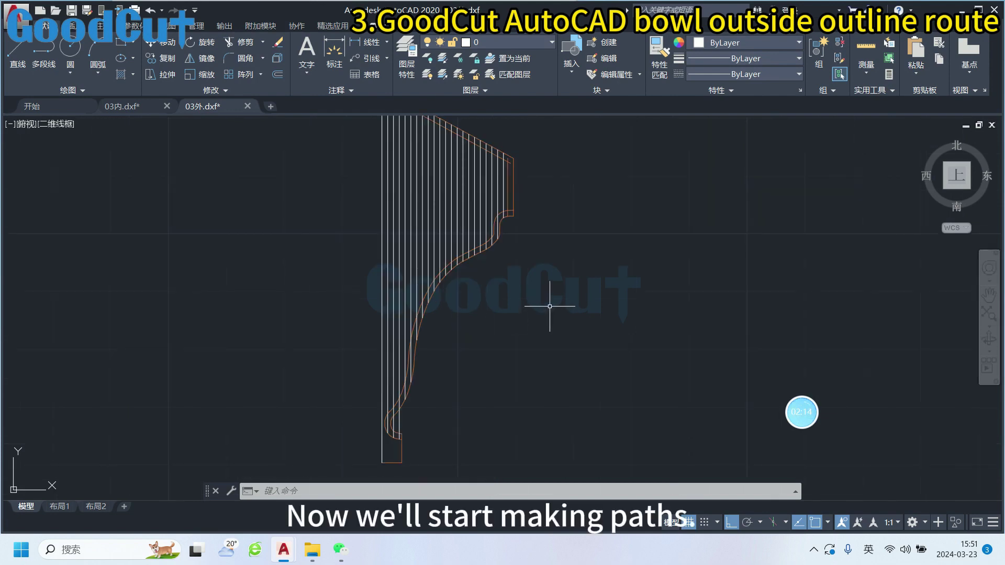
scroll(558, 325, up, 1)
scroll(565, 340, up, 1)
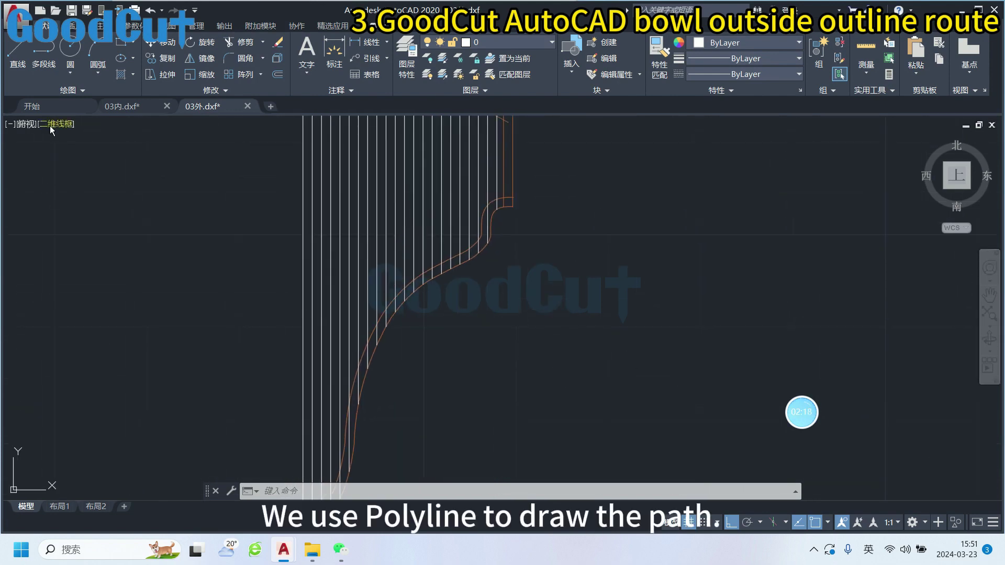
- Begin a polyline at the profile's bottom corner, then cancel it
click(45, 59)
scroll(489, 359, down, 2)
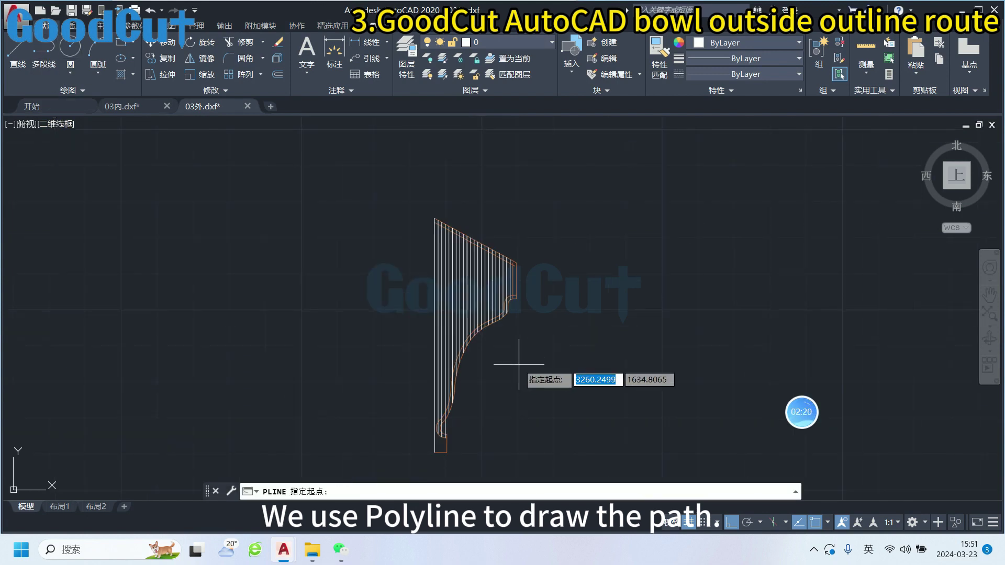
middle_drag(523, 361, 527, 285)
scroll(474, 359, up, 1)
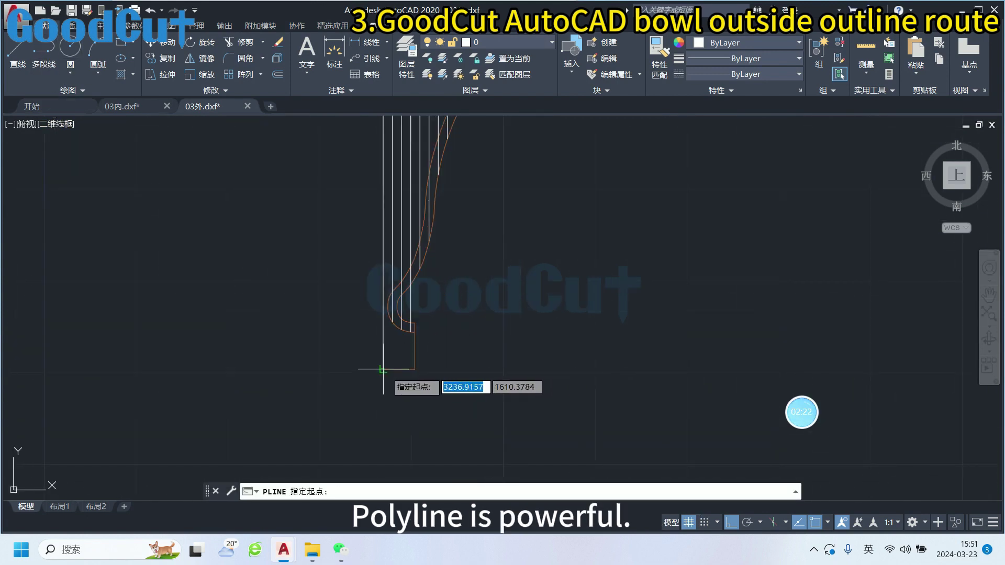
click(384, 368)
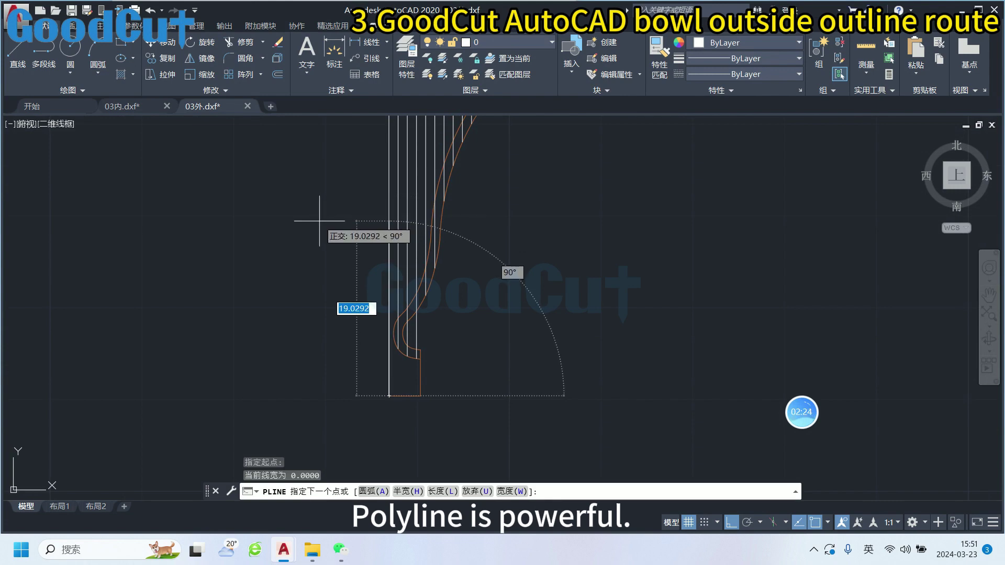
middle_drag(302, 239, 307, 267)
key(Escape)
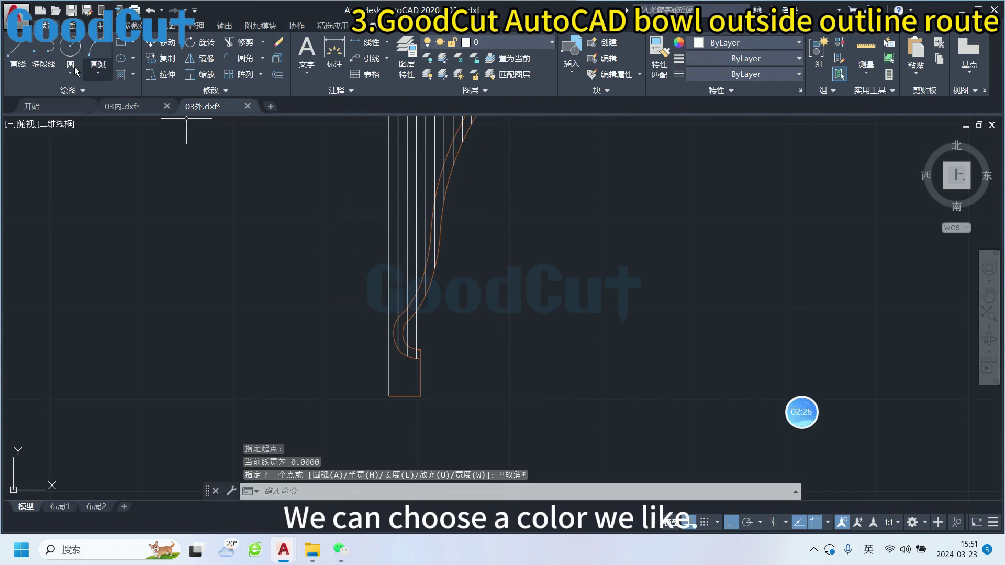
- Start a green polyline at the profile's bottom corner
click(41, 59)
click(715, 43)
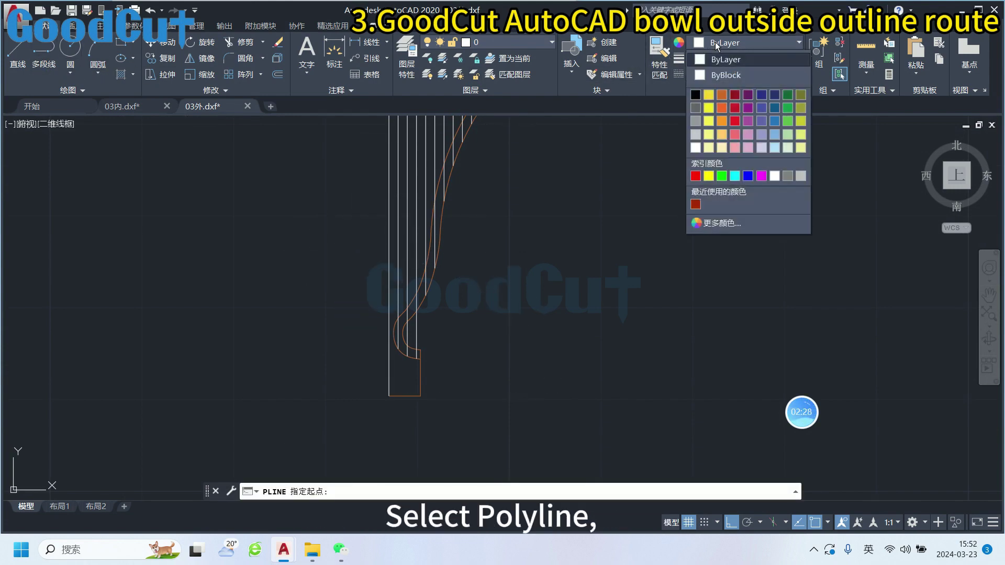
click(786, 109)
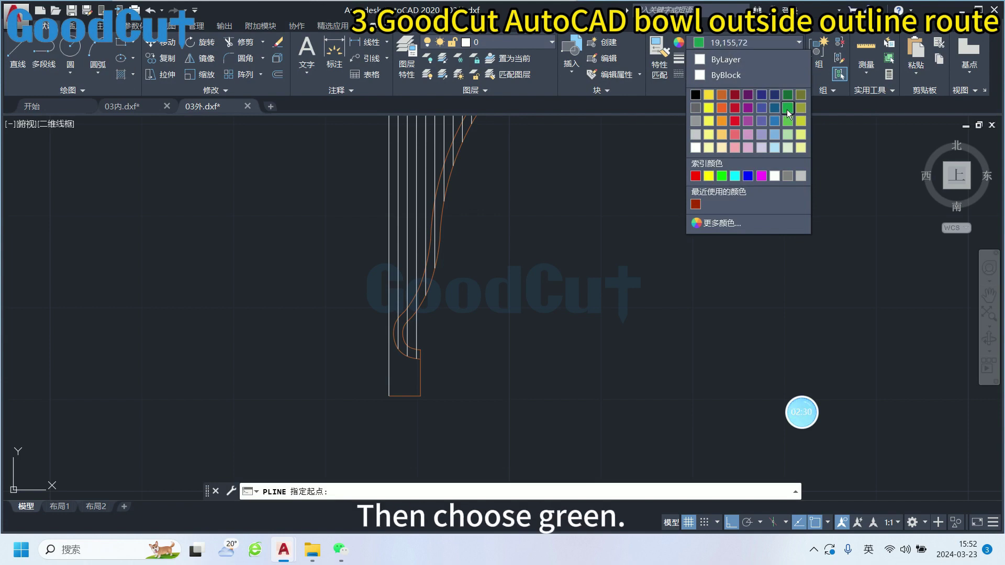
click(389, 396)
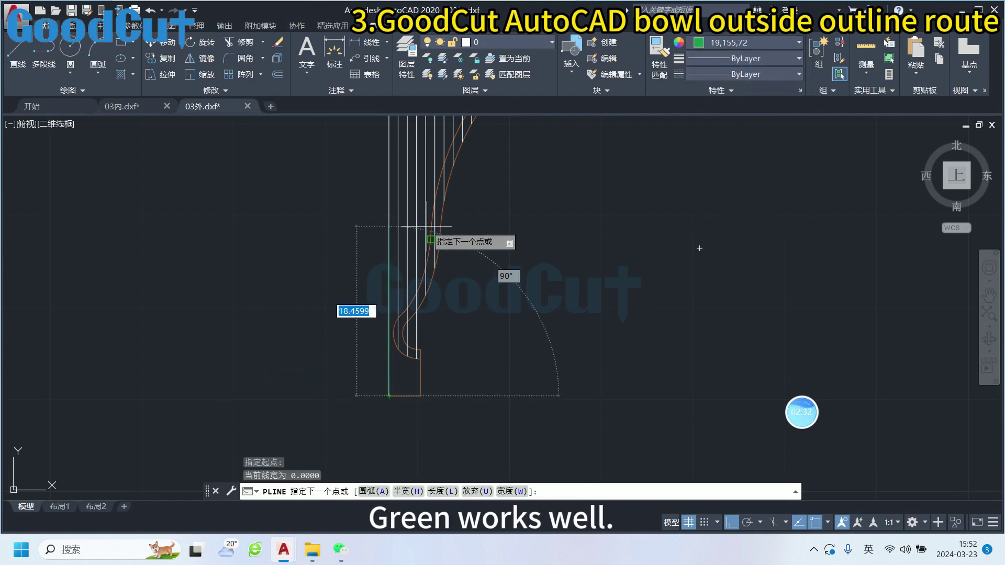
- Place the first zigzag vertices, alternating between the top outline and the lower line ends
scroll(460, 292, up, 3)
scroll(523, 262, up, 2)
scroll(474, 283, up, 1)
scroll(474, 283, up, 2)
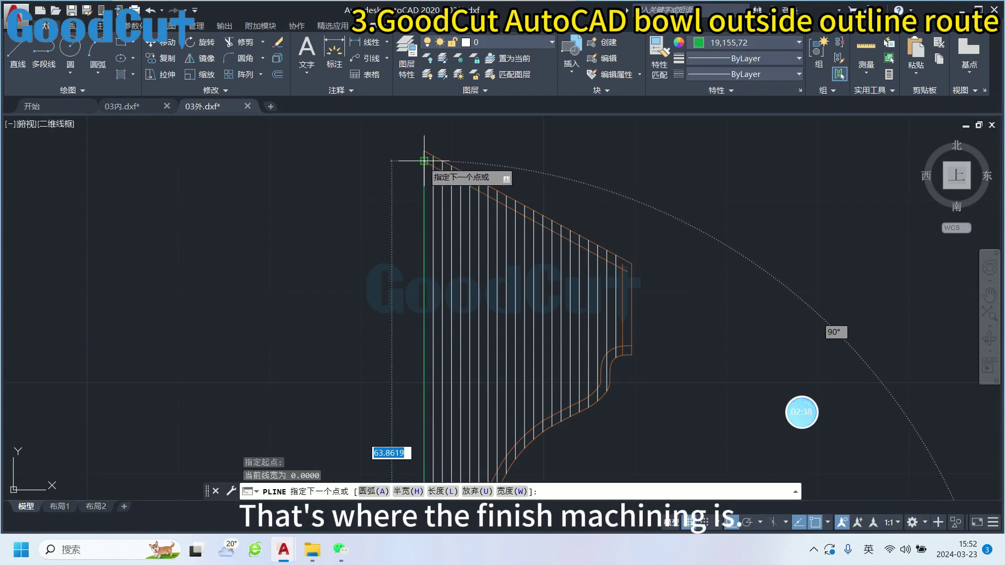
click(424, 160)
click(380, 160)
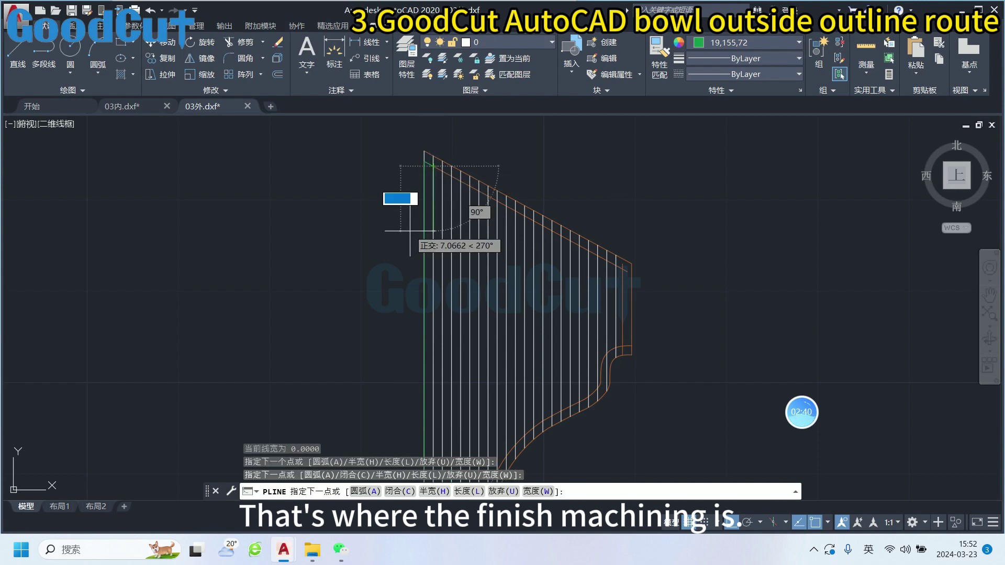
scroll(411, 232, down, 2)
scroll(400, 314, up, 1)
scroll(421, 366, up, 1)
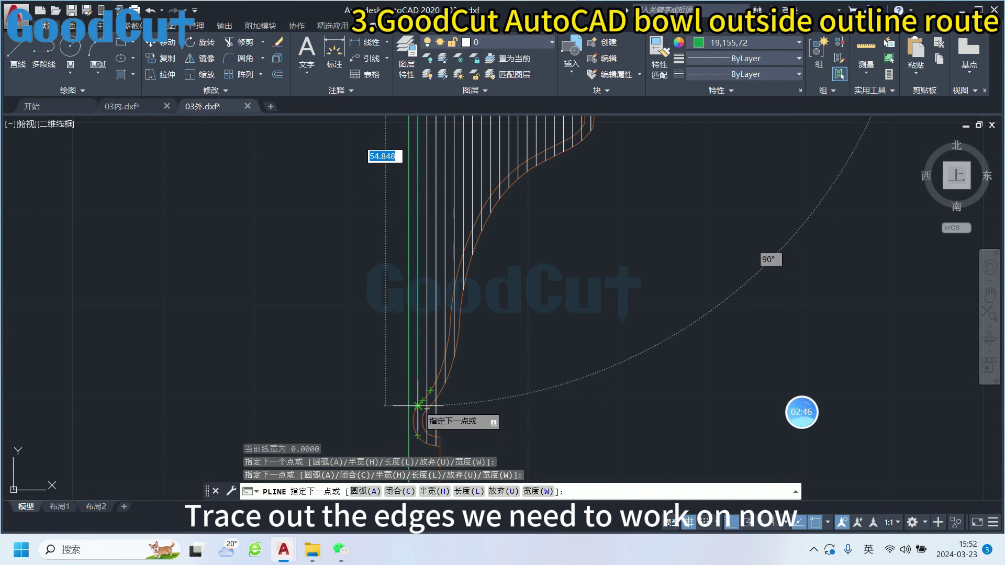
click(422, 401)
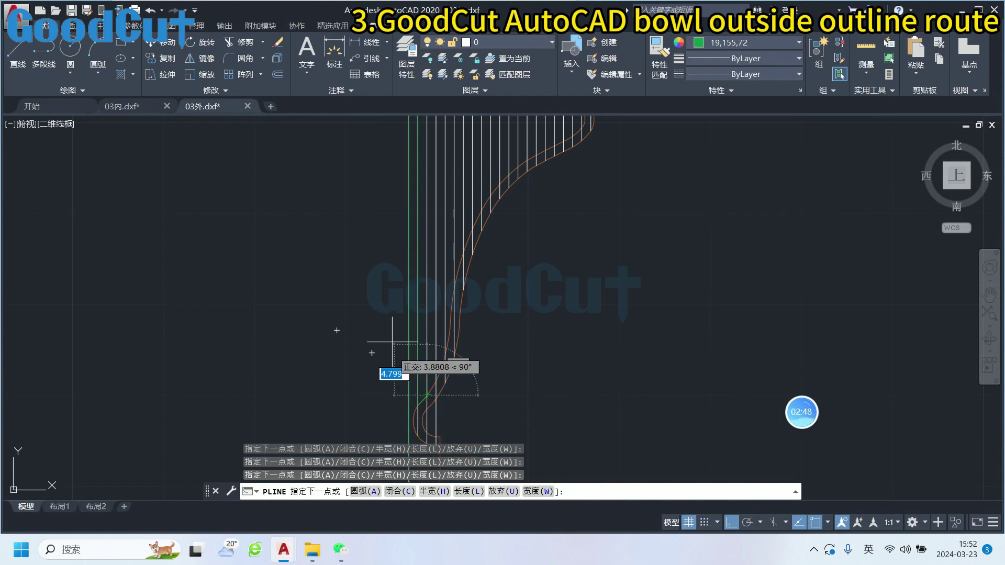
mouse_move(385, 220)
middle_down()
mouse_move(389, 335)
mouse_move(392, 264)
middle_up()
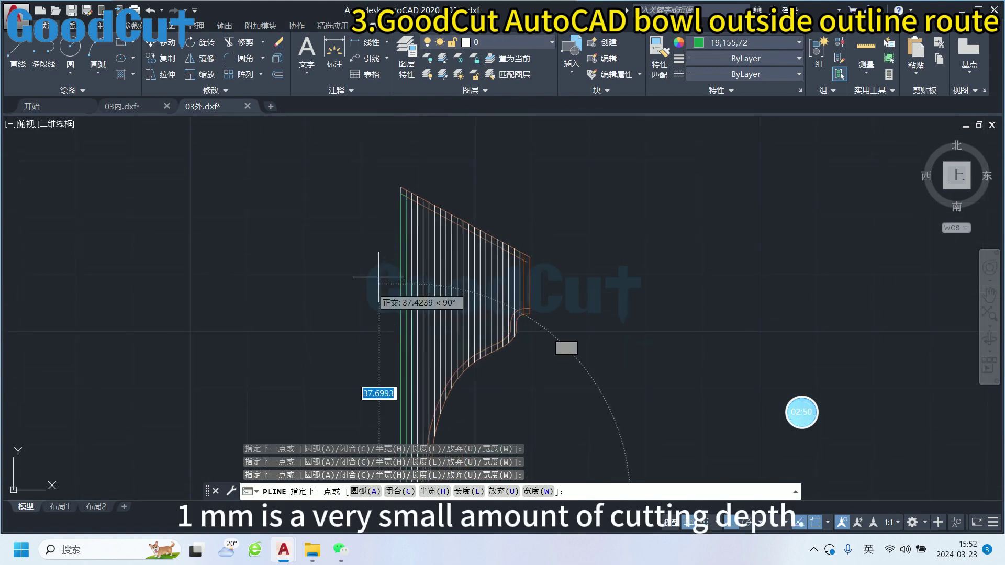
middle_drag(408, 157, 393, 268)
click(413, 193)
- Pan along the outline and add the next zigzag vertex at a lower snap point
middle_drag(326, 373, 366, 195)
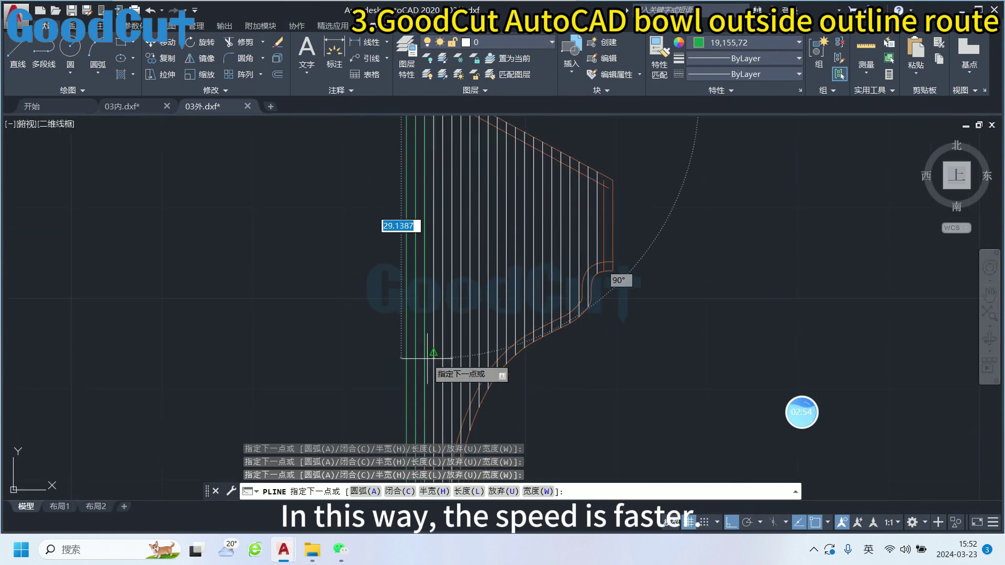
scroll(427, 359, down, 2)
middle_drag(370, 280, 373, 128)
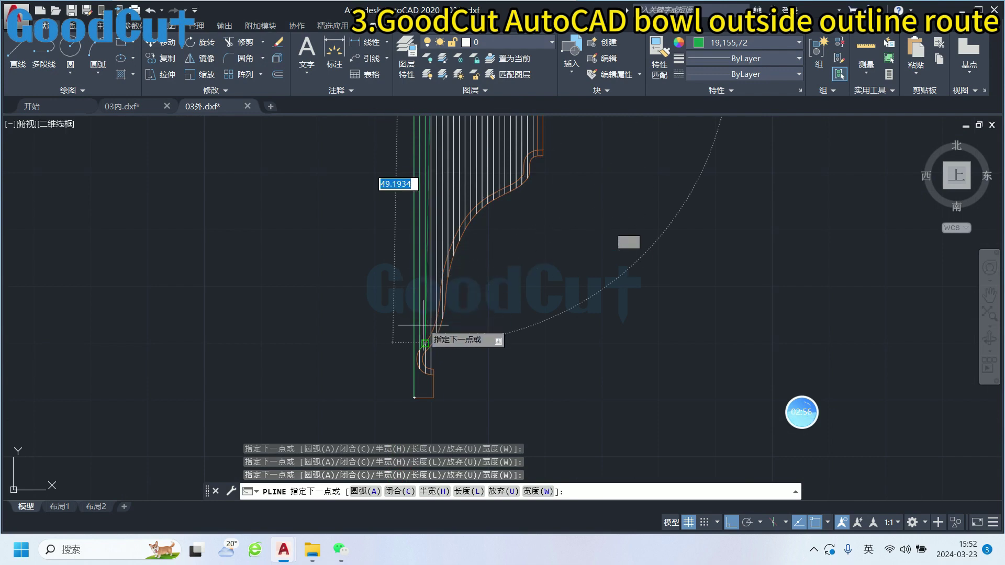
scroll(423, 325, up, 5)
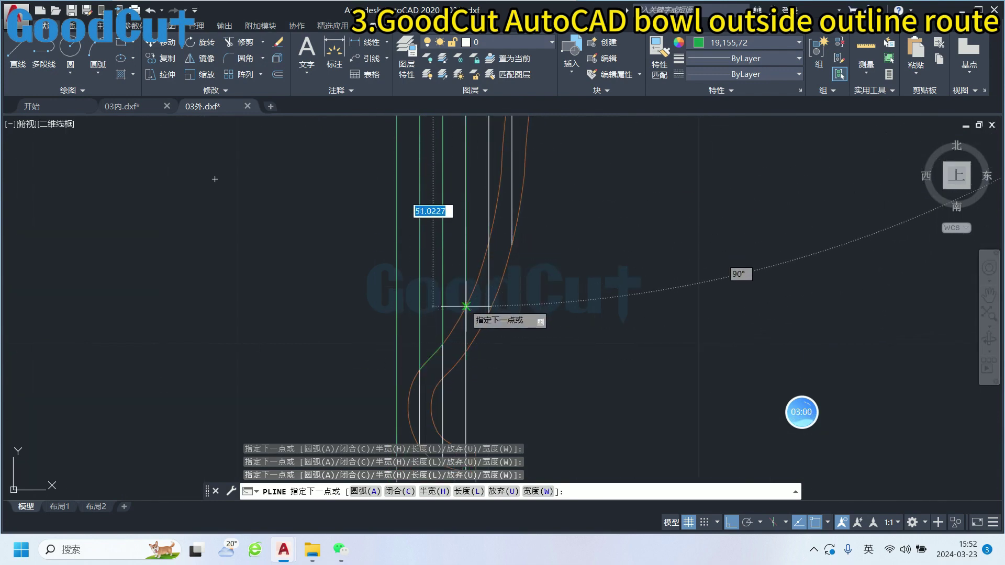
click(466, 306)
scroll(466, 306, down, 3)
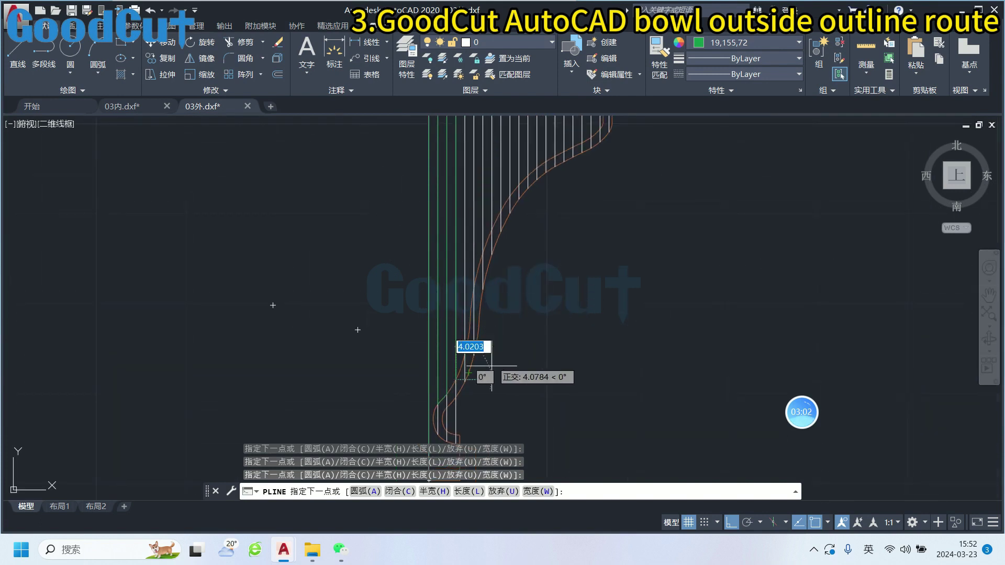
scroll(484, 357, up, 2)
scroll(460, 358, up, 2)
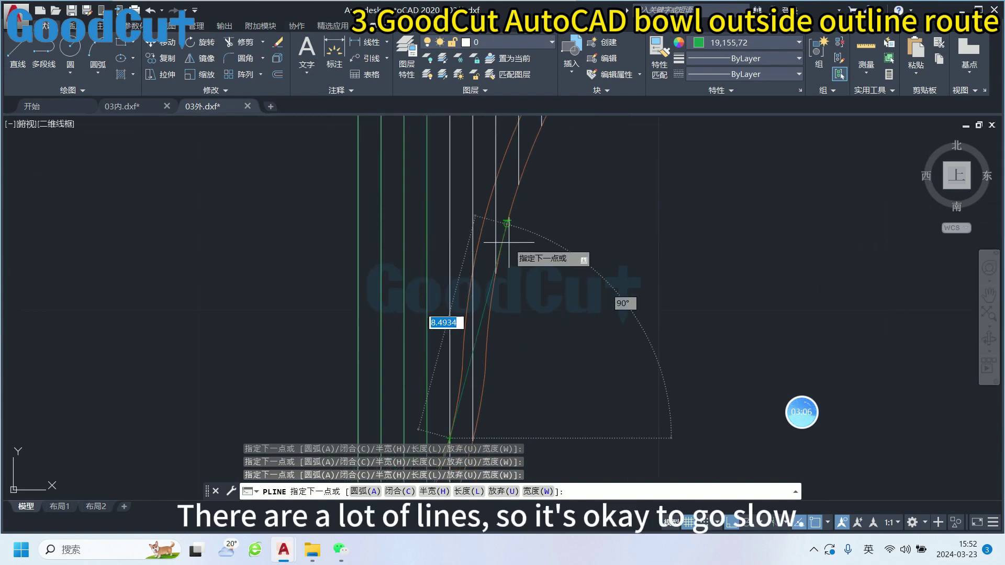
- Bring the upper outline into view and add the next vertex on it
middle_drag(538, 320, 576, 382)
scroll(523, 235, down, 3)
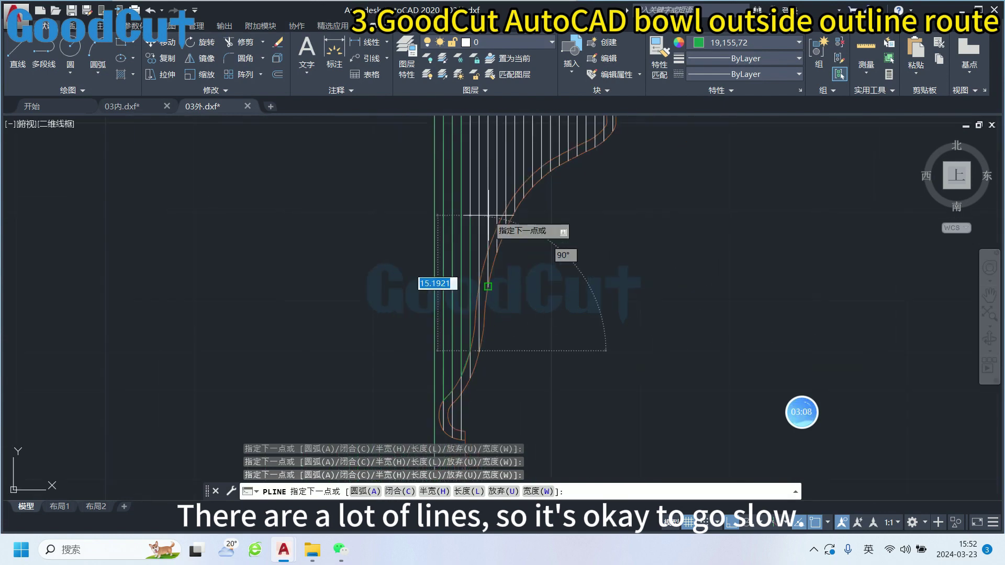
middle_drag(601, 168, 602, 367)
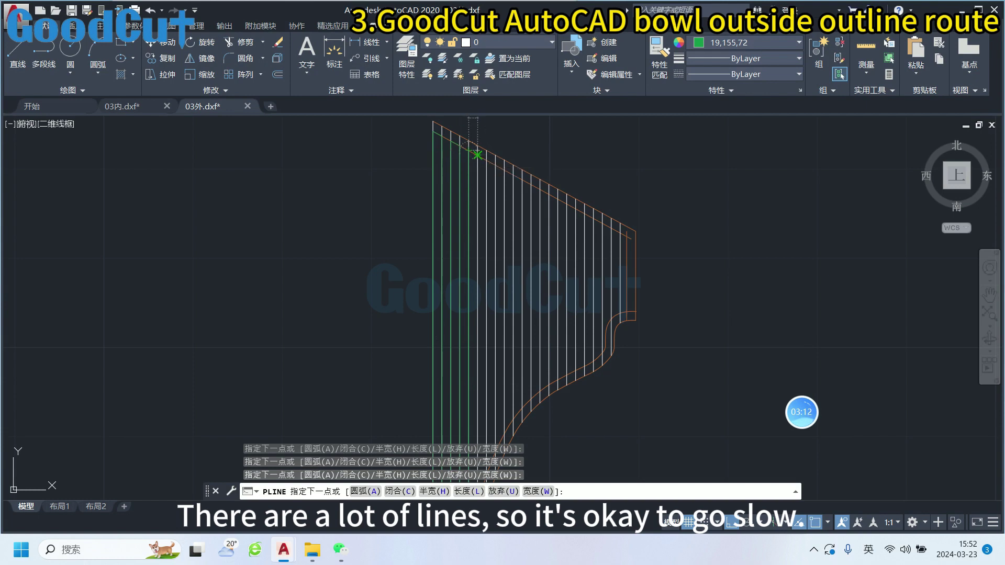
scroll(550, 382, up, 2)
scroll(583, 309, up, 2)
scroll(506, 323, up, 2)
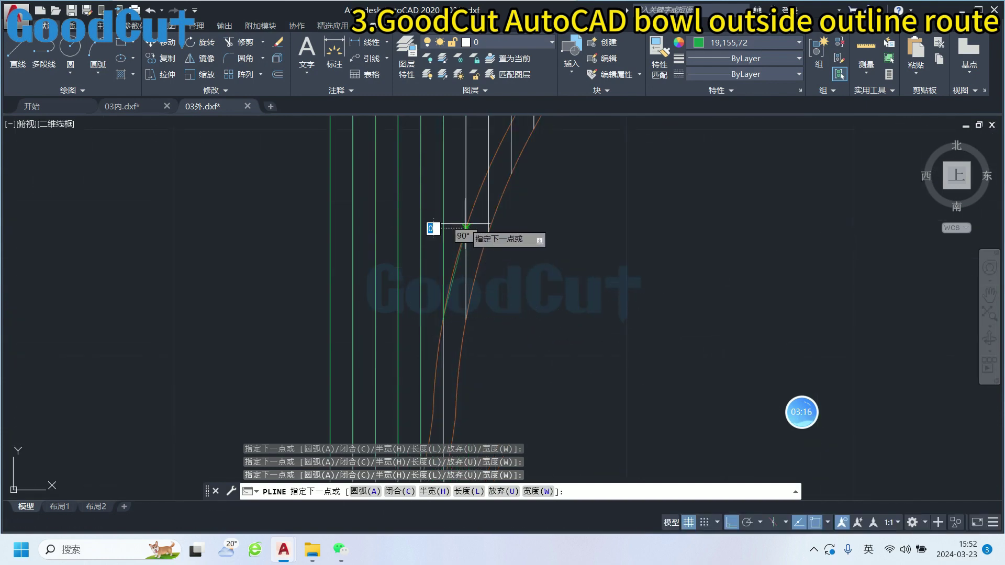
scroll(465, 226, down, 2)
scroll(549, 273, down, 2)
scroll(576, 283, down, 1)
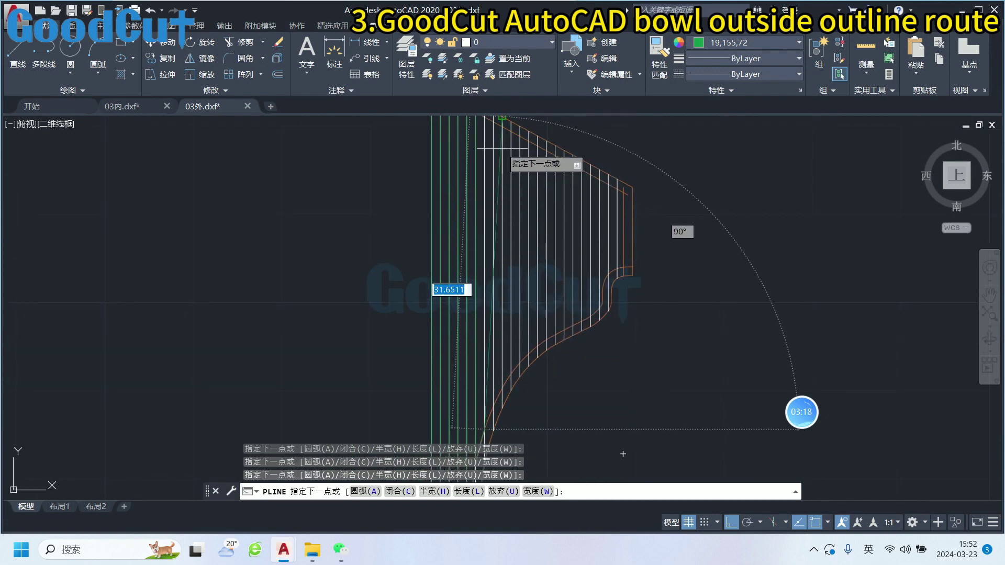
middle_drag(501, 149, 500, 180)
click(491, 175)
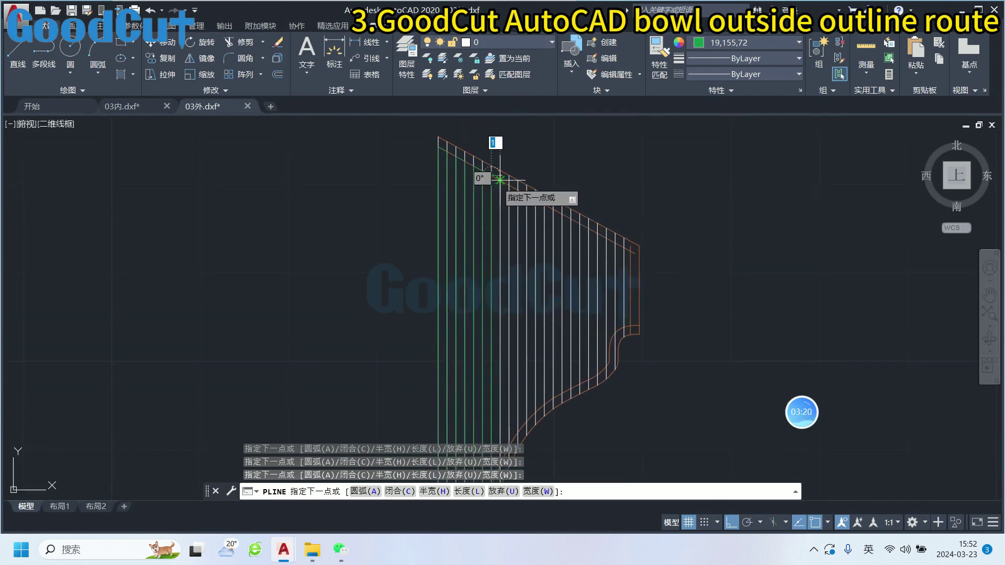
- Continue the zigzag with vertices alternating between lower intersections and the top outline
middle_drag(492, 364, 484, 281)
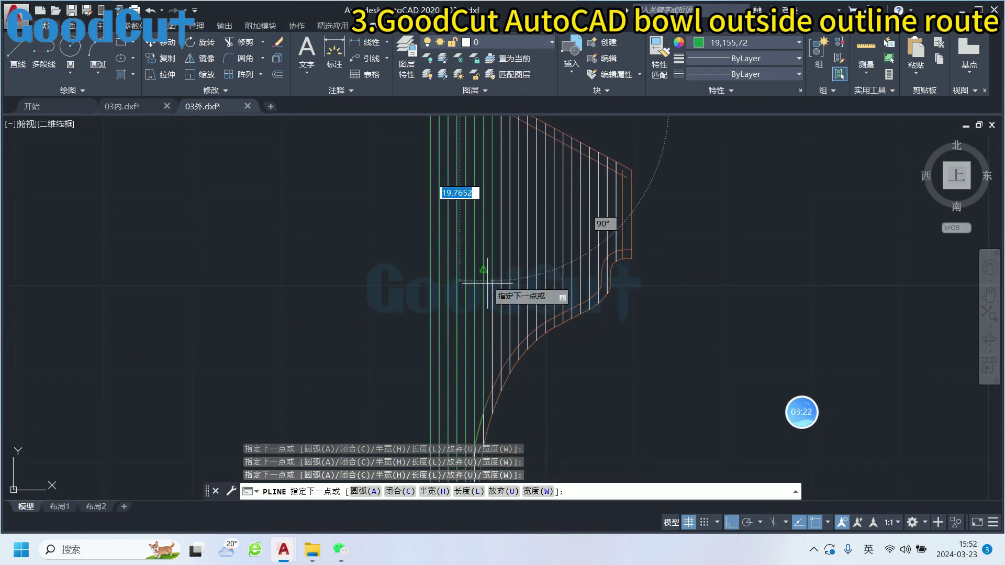
click(492, 388)
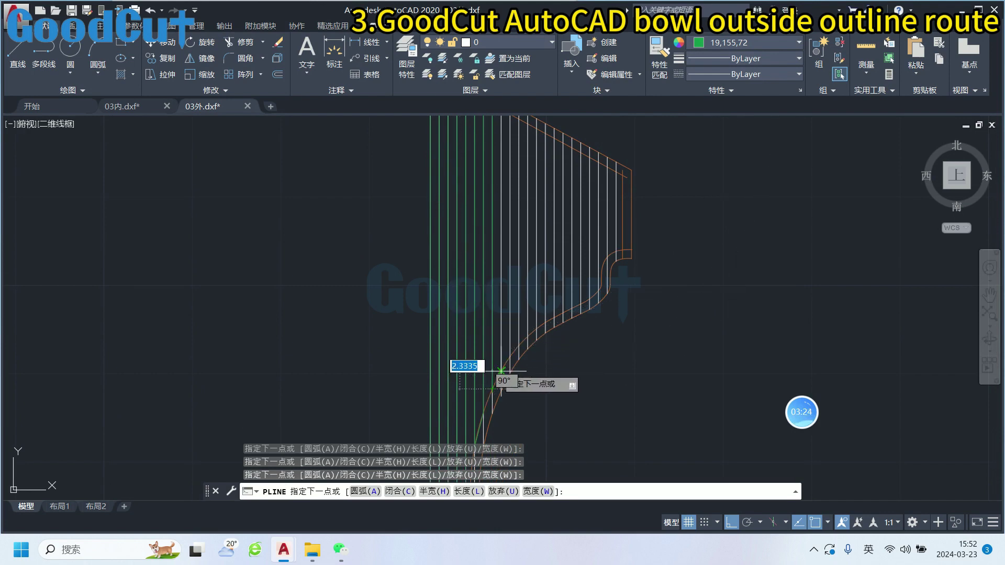
middle_drag(522, 192, 511, 266)
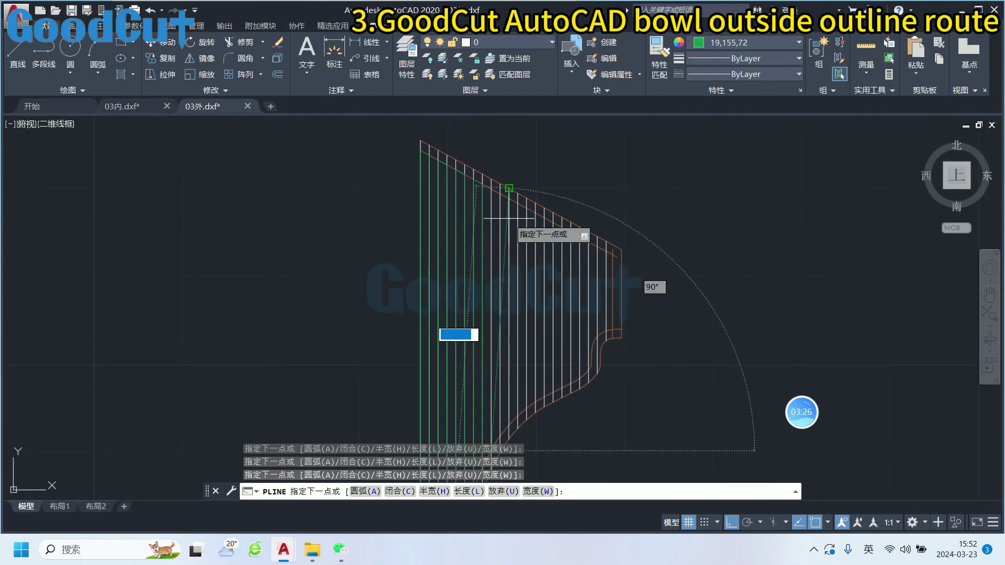
click(500, 194)
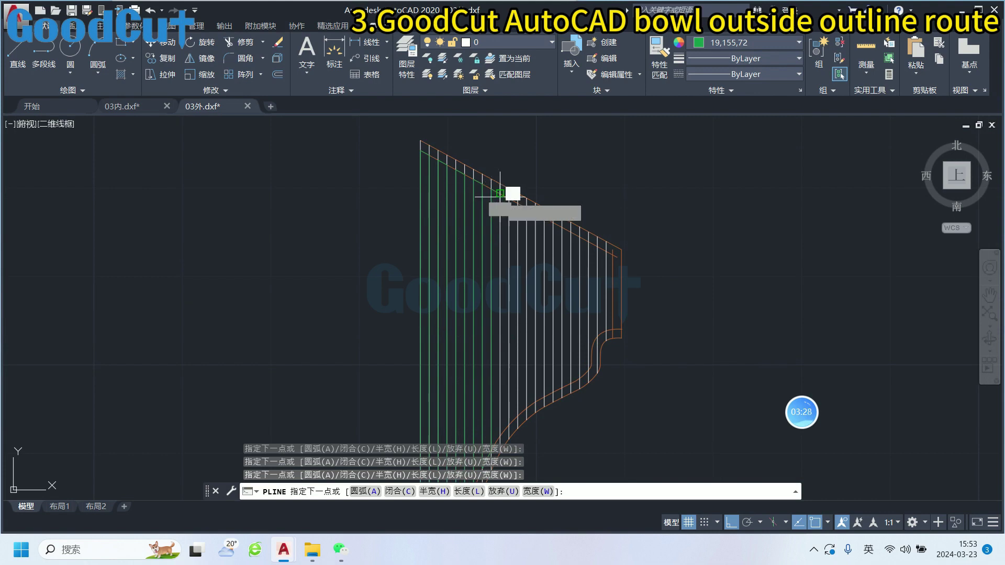
middle_drag(513, 407, 513, 360)
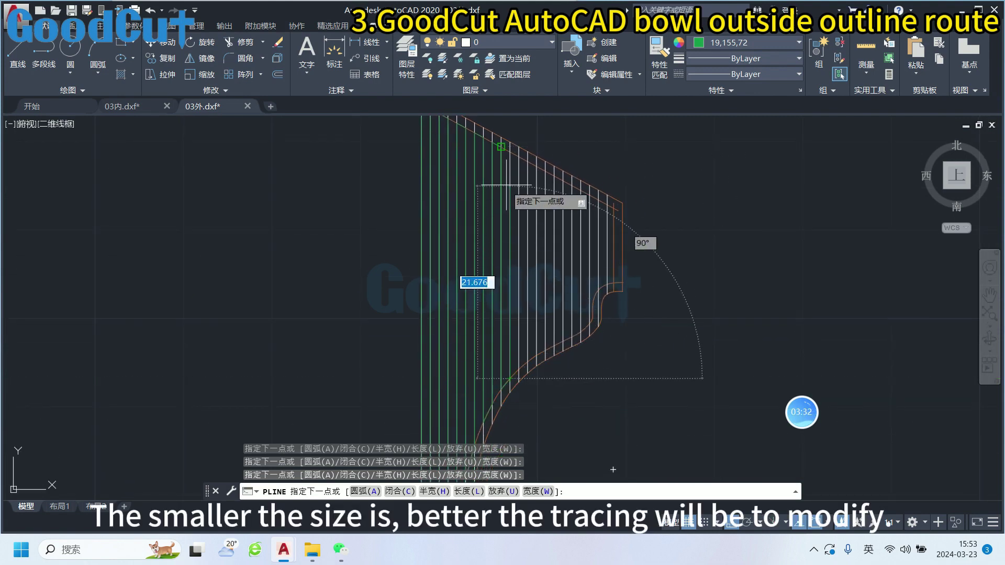
click(518, 155)
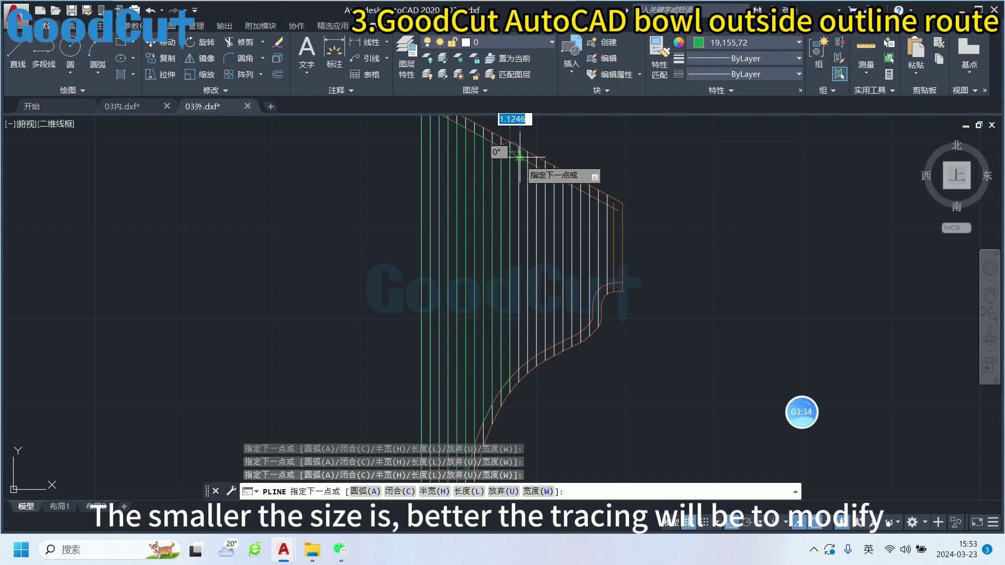
click(527, 361)
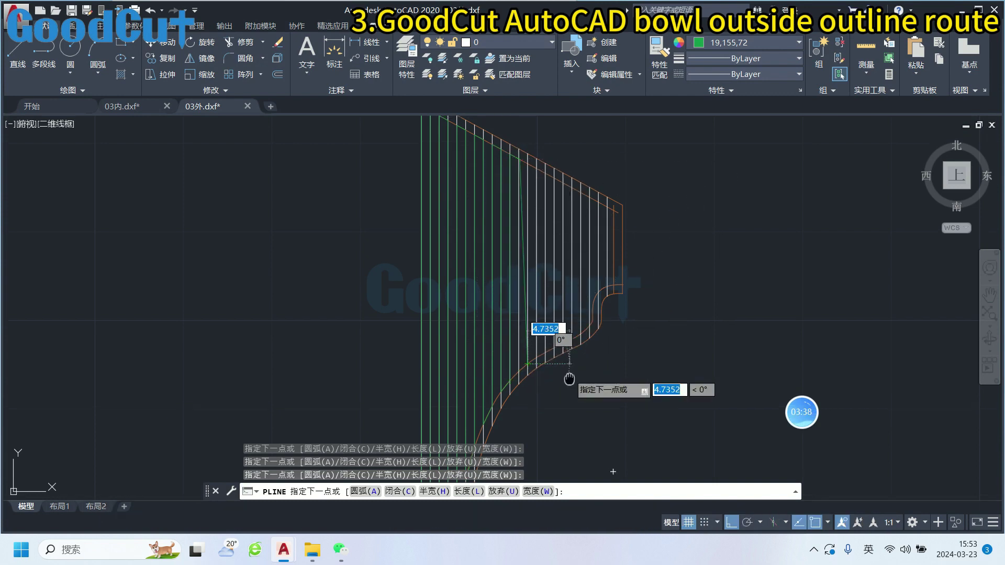
middle_drag(570, 370, 566, 396)
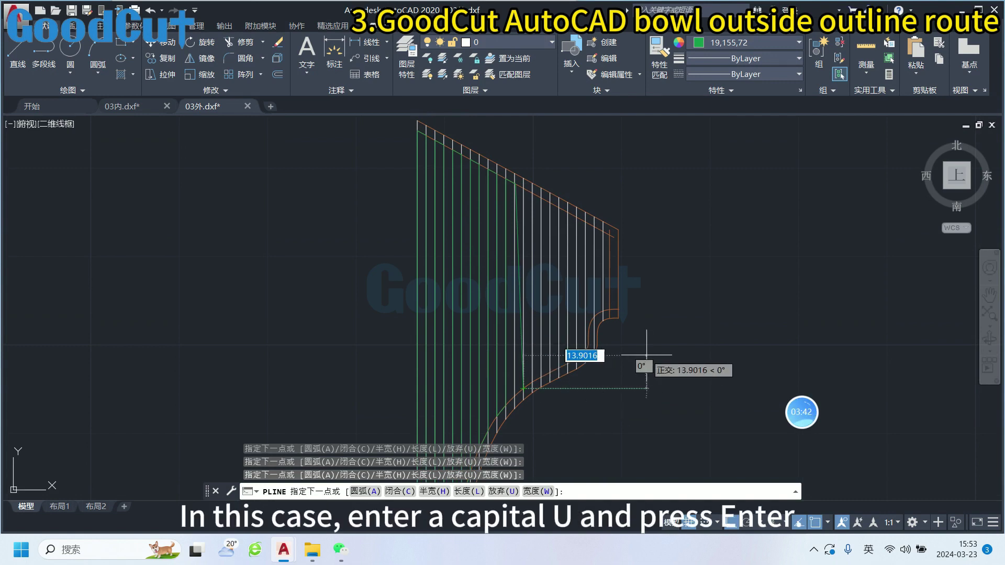
- Undo the last polyline segment, then add four zigzag vertices alternating between upper and lower outline
text(U)
key(Return)
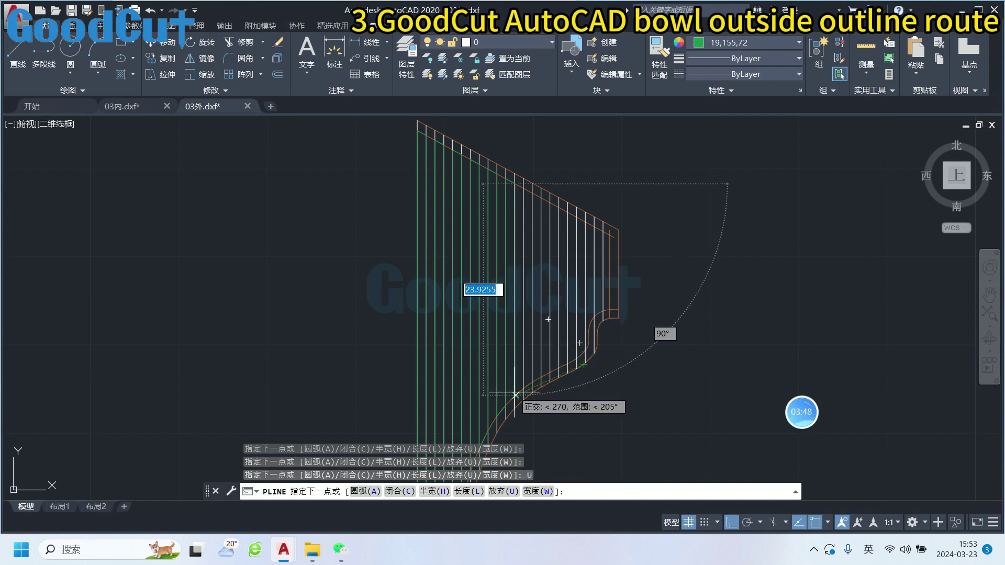
scroll(515, 395, up, 2)
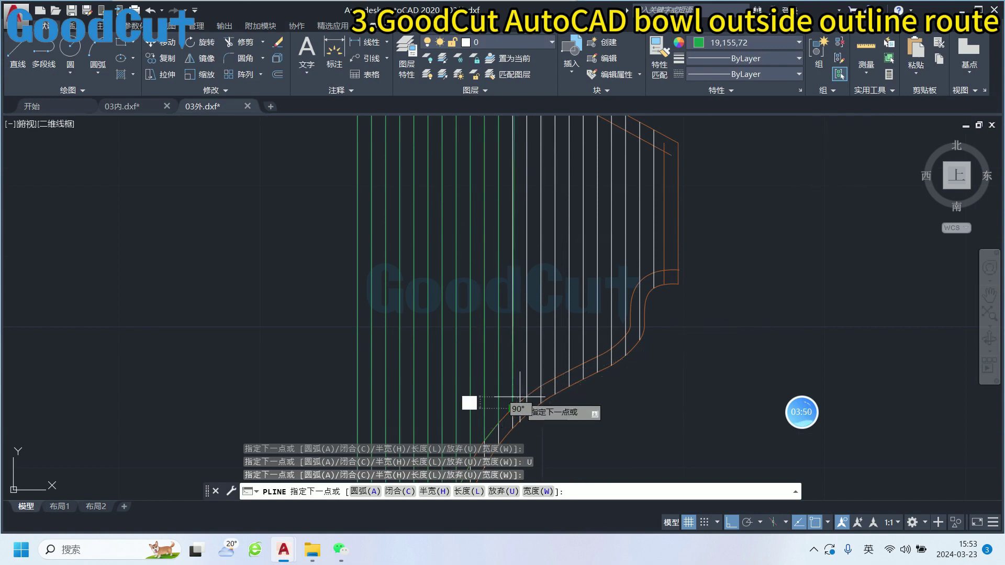
scroll(513, 349, down, 2)
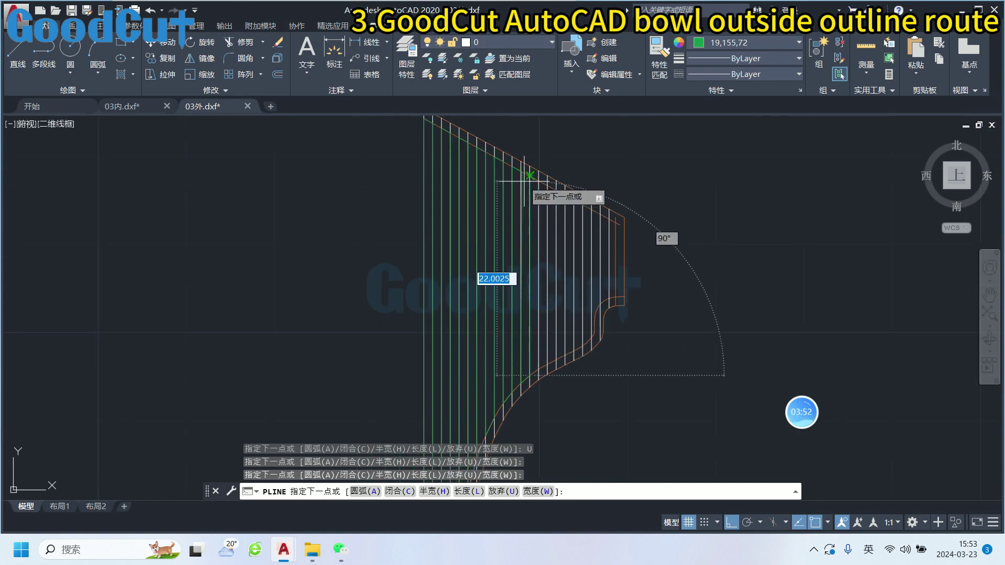
click(530, 177)
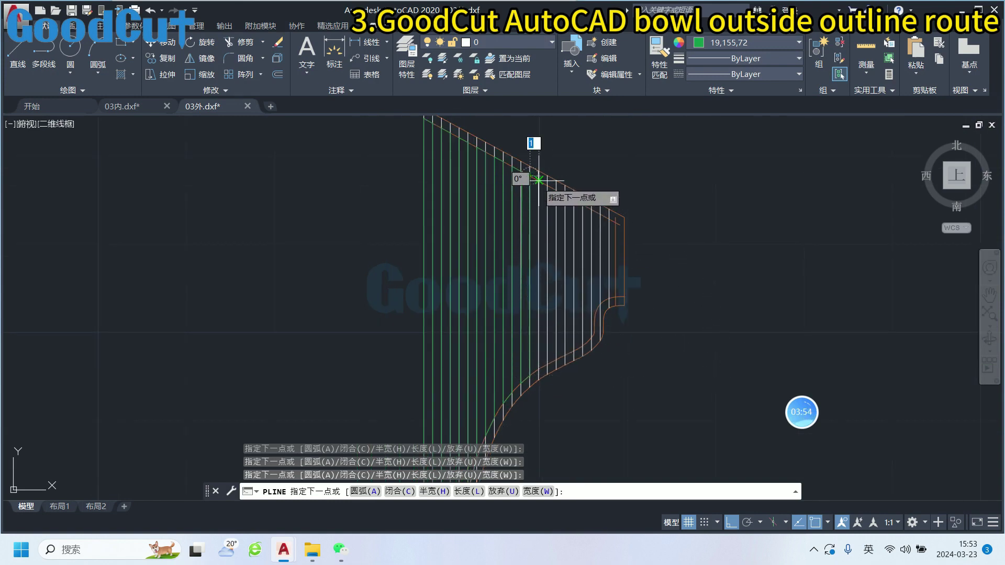
click(540, 364)
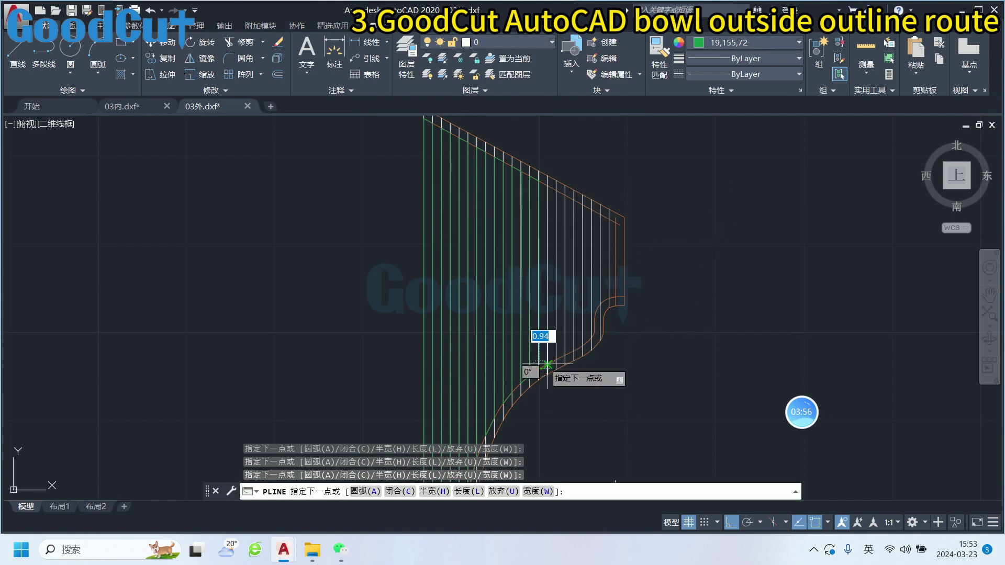
click(547, 180)
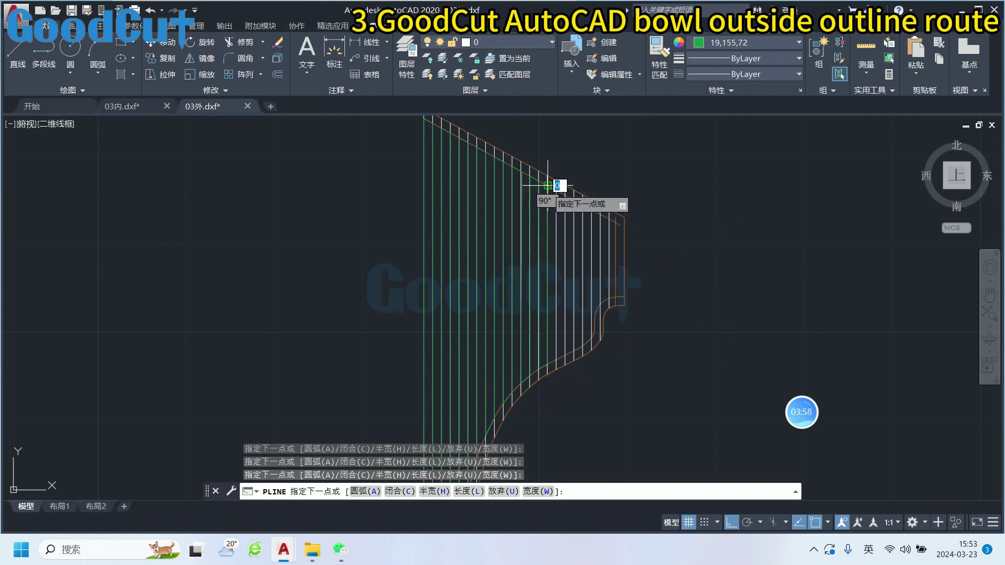
click(574, 350)
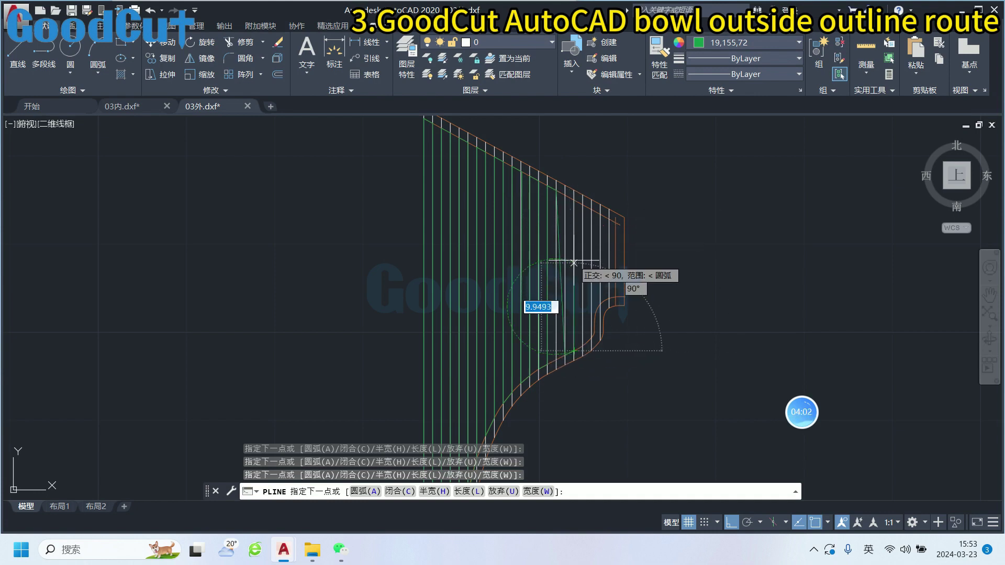
- Undo the two mistaken latest zigzag segments with U
text(U)
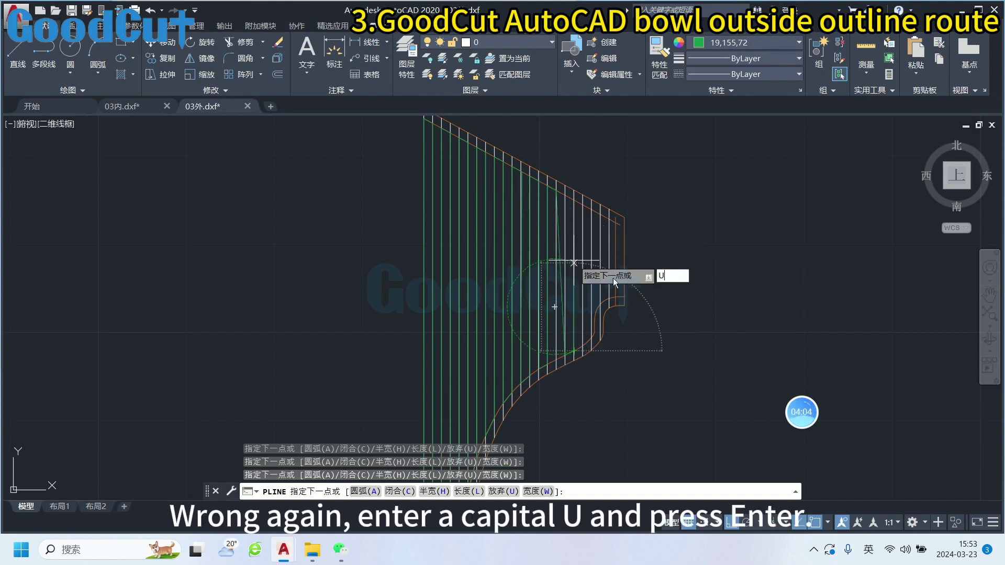
key(Return)
text(U)
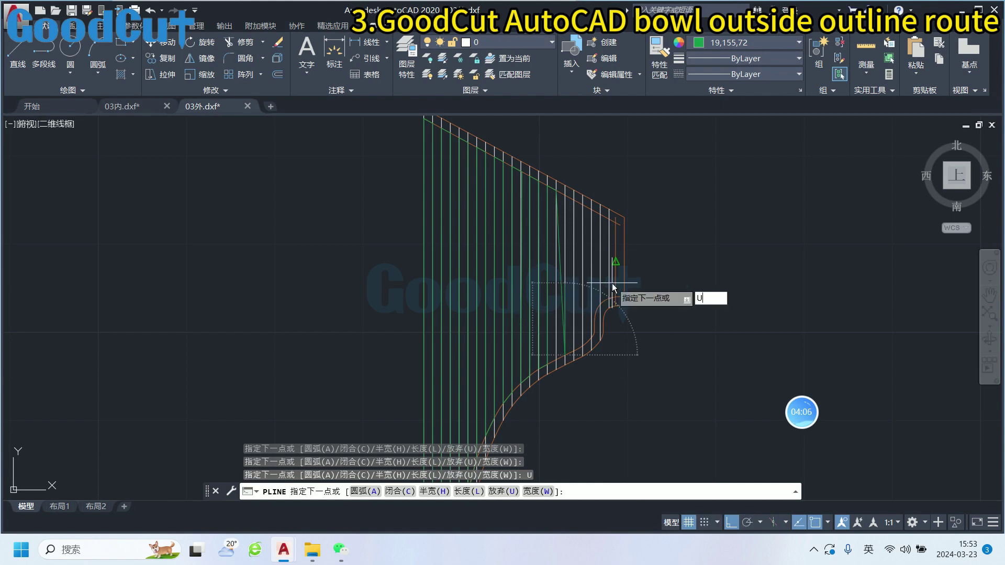
key(Return)
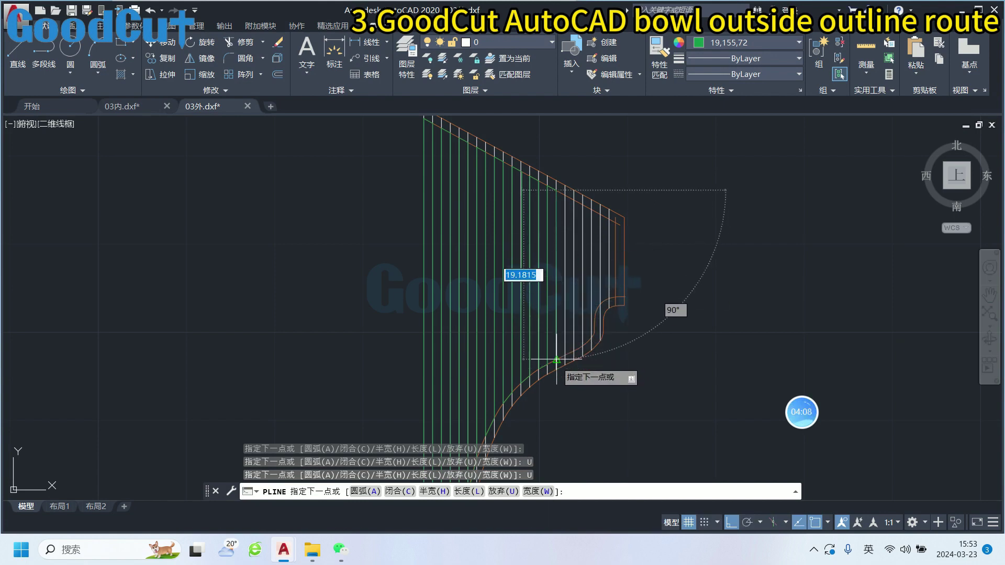
- Extend the zigzag with seven vertices alternating between the upper edge and lower curve
click(556, 360)
click(564, 355)
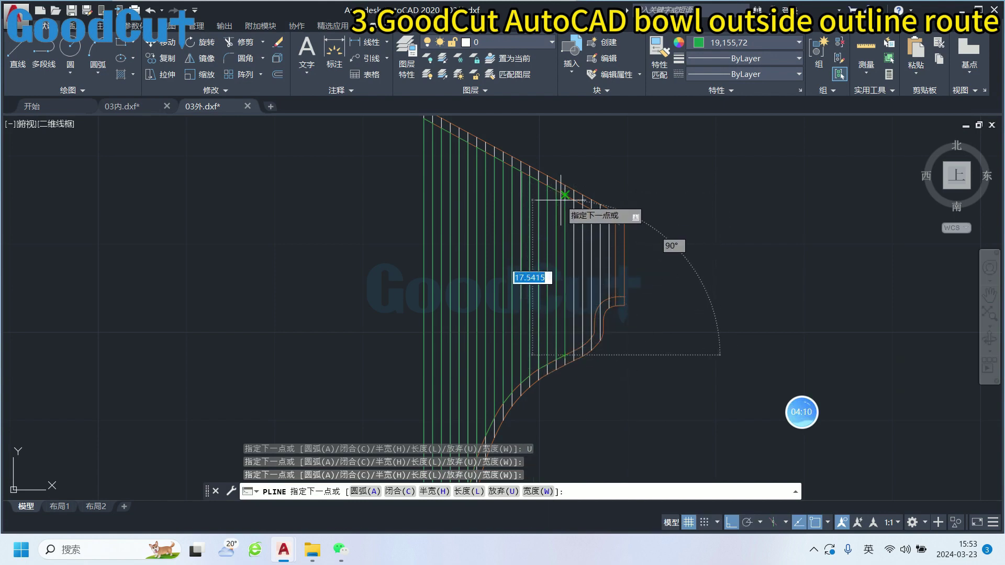
click(573, 199)
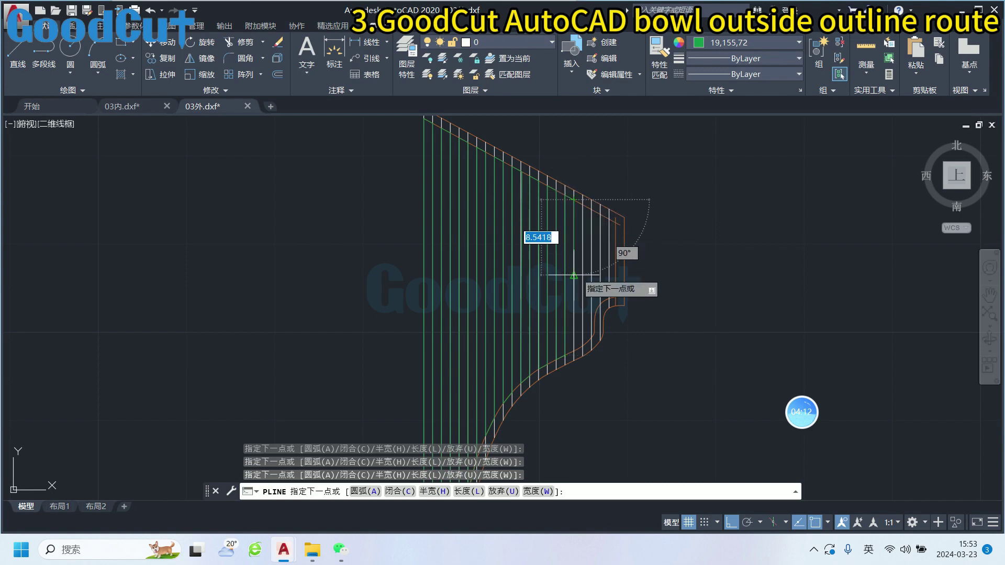
click(583, 347)
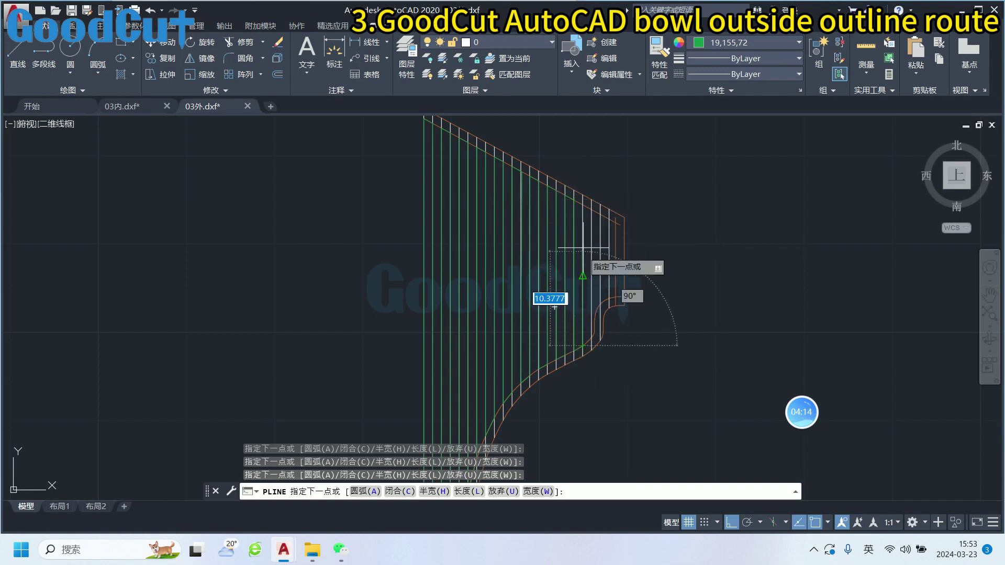
click(583, 205)
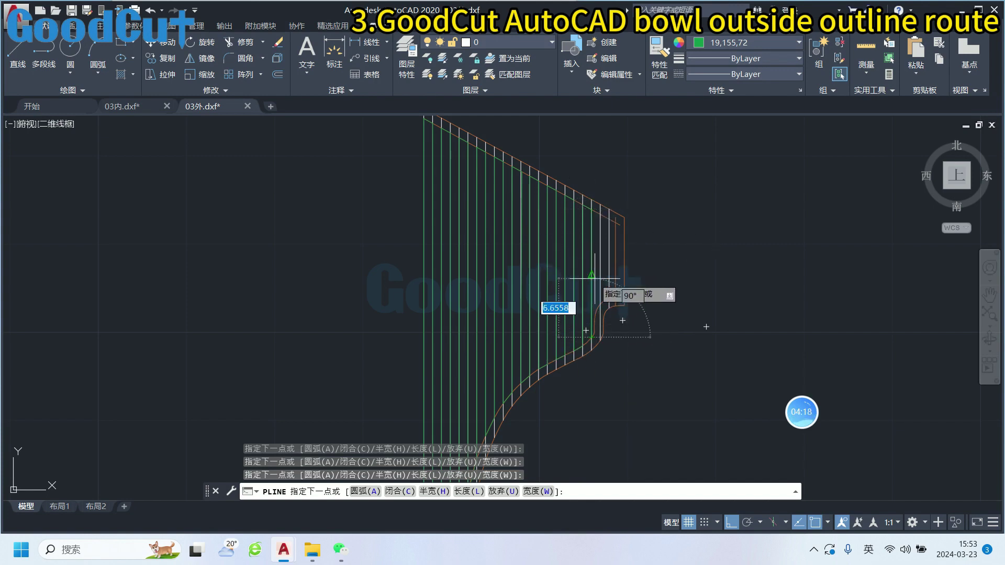
click(600, 214)
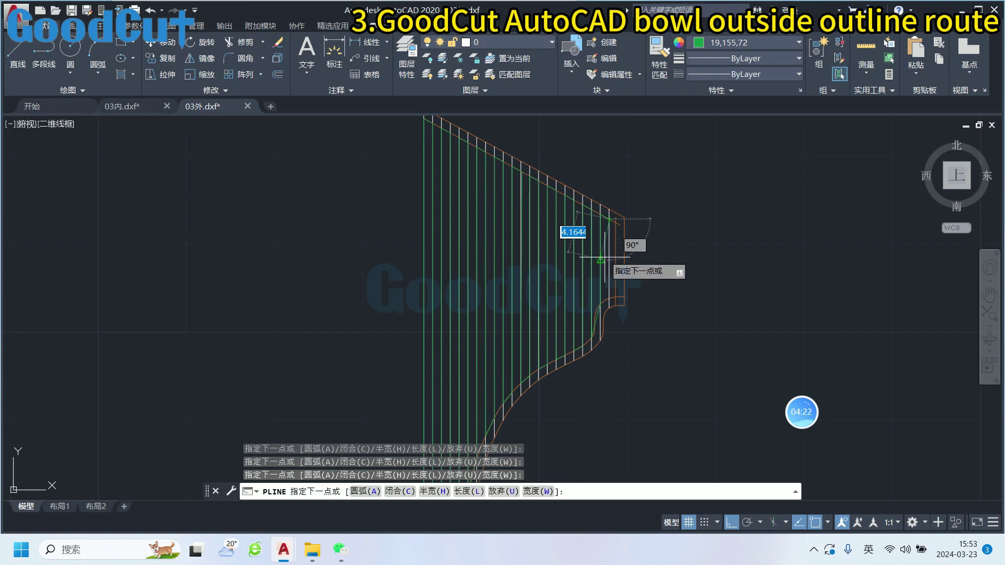
click(604, 295)
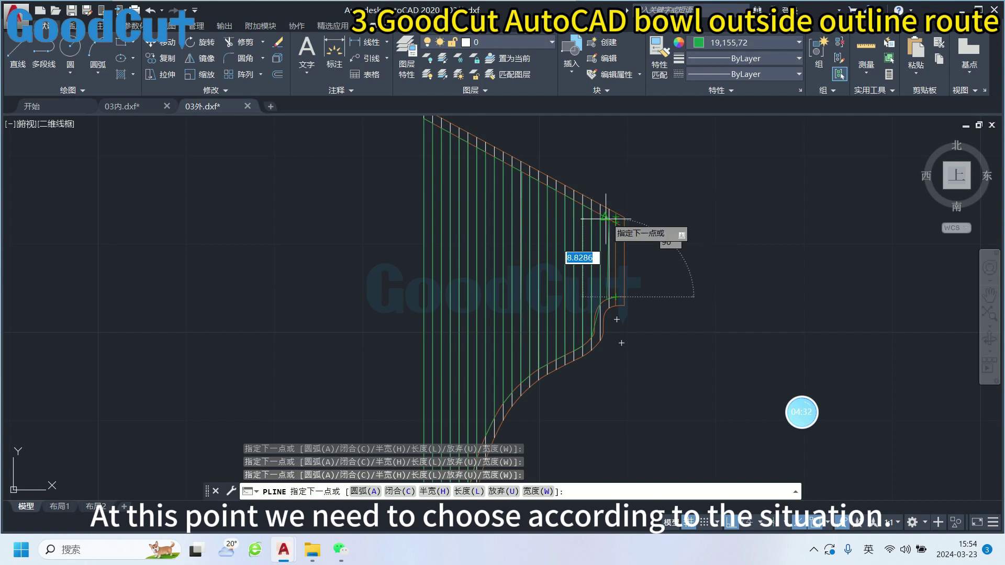
- Place a zigzag vertex at the profile's top corner and bring the whole profile into view
click(616, 216)
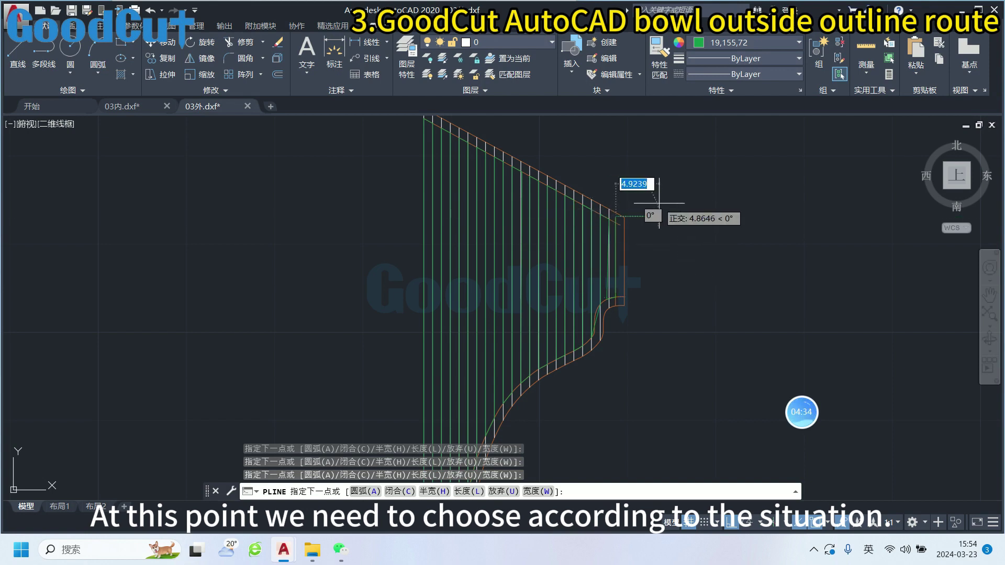
mouse_move(633, 209)
middle_down()
mouse_move(629, 267)
mouse_move(663, 233)
middle_up()
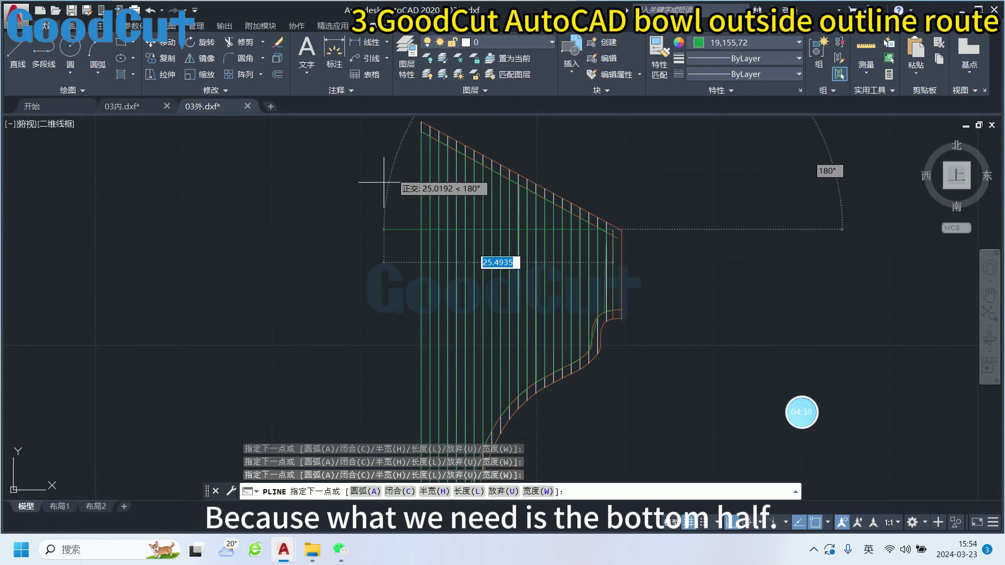
mouse_move(801, 413)
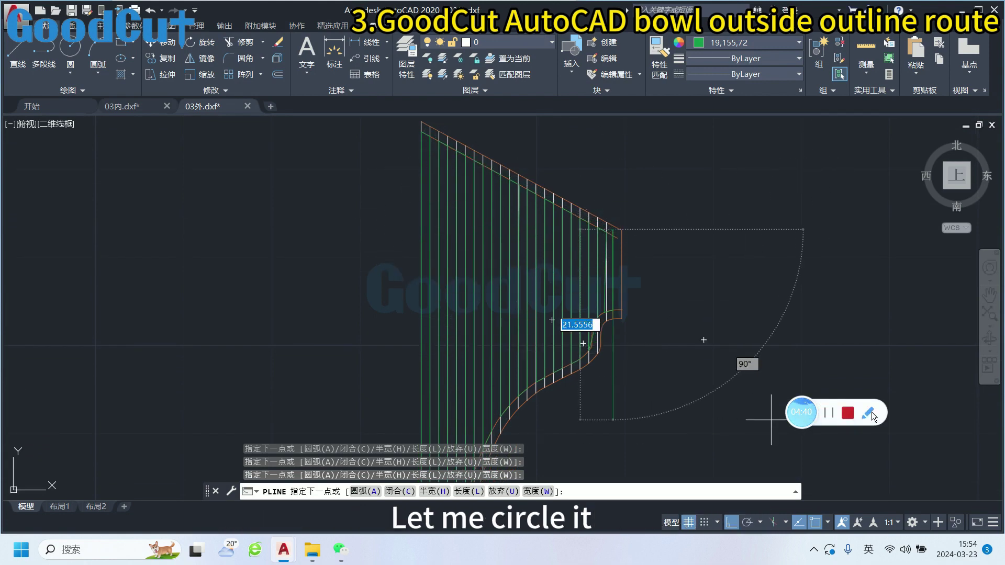
scroll(706, 350, down, 4)
middle_drag(705, 360, 649, 273)
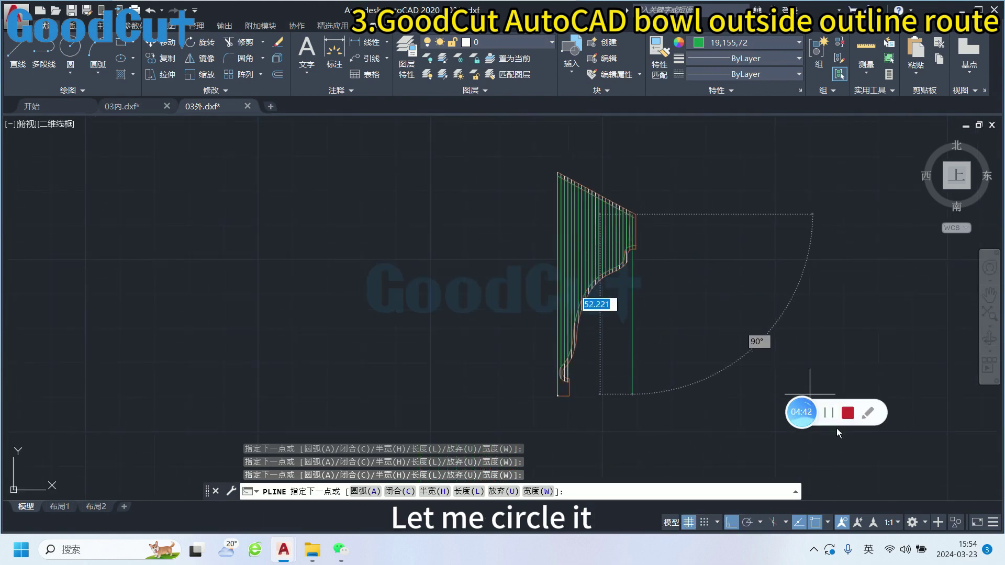
click(866, 414)
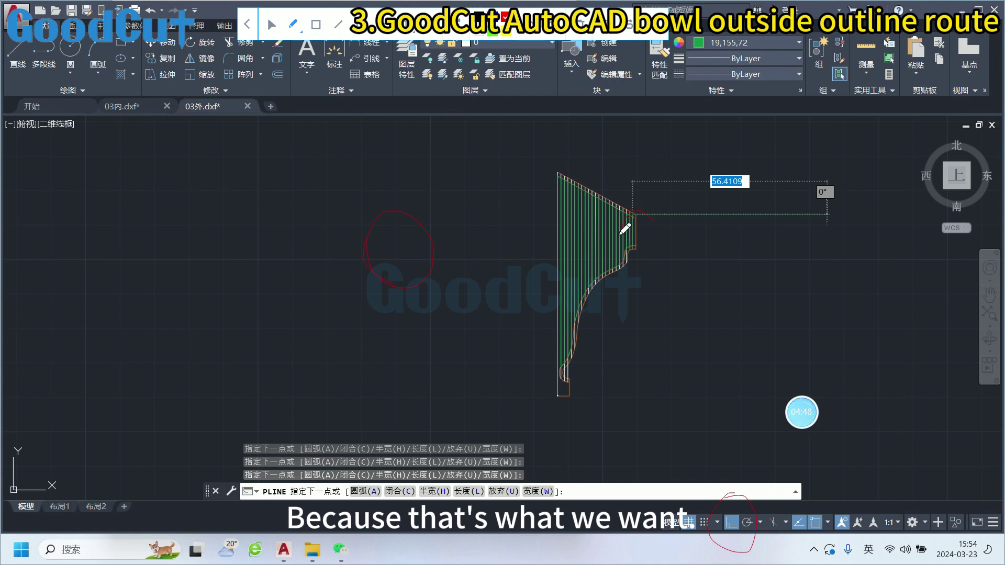
drag(592, 280, 563, 333)
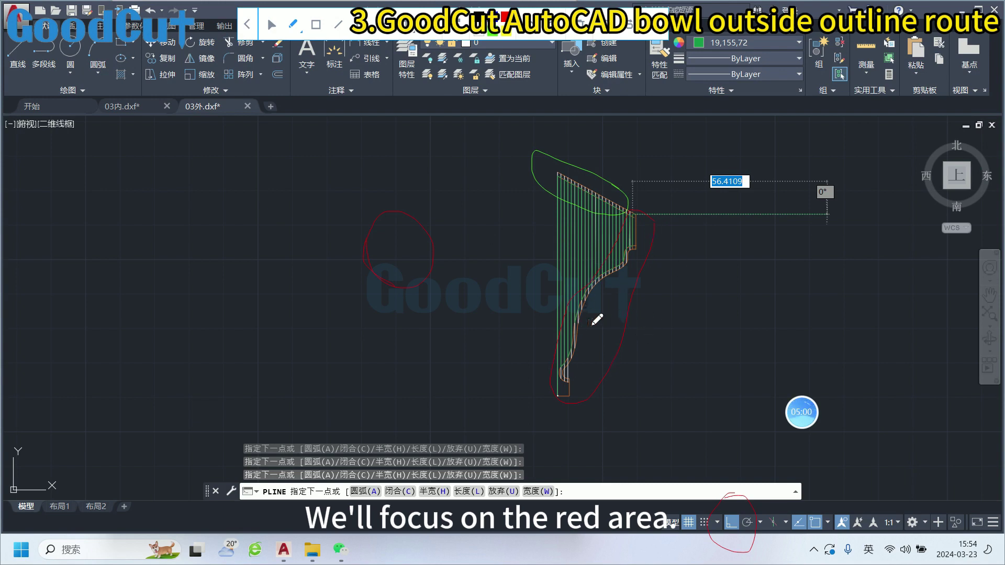
key(Escape)
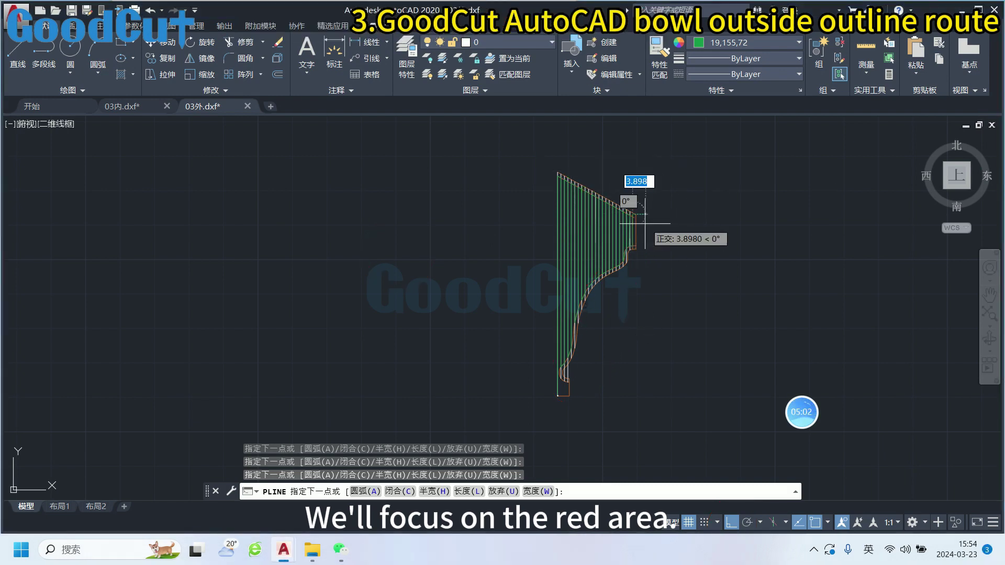
- Zoom into the top corner and undo the misplaced polyline vertices
scroll(659, 176, up, 2)
scroll(659, 176, up, 2)
scroll(659, 176, up, 3)
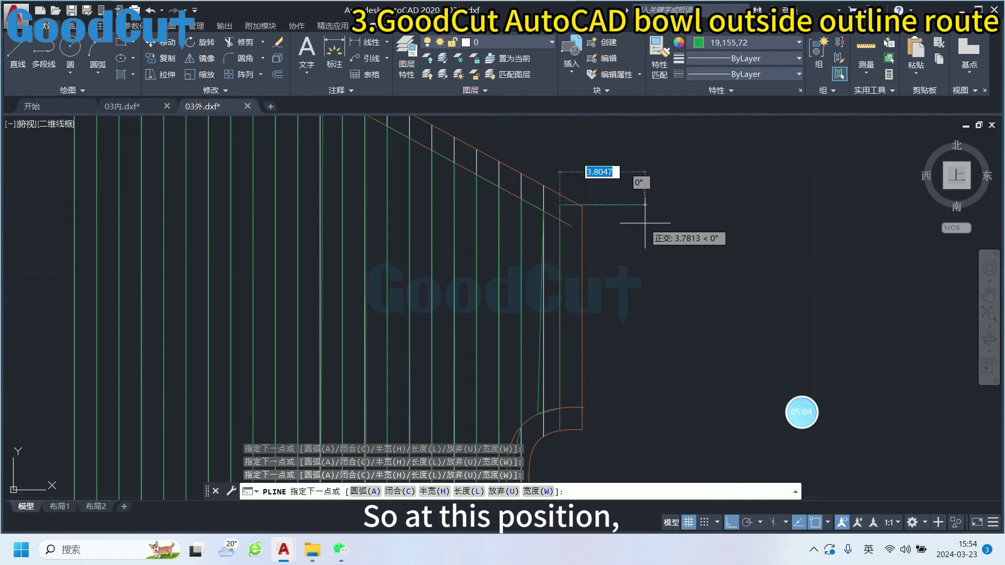
scroll(639, 179, up, 1)
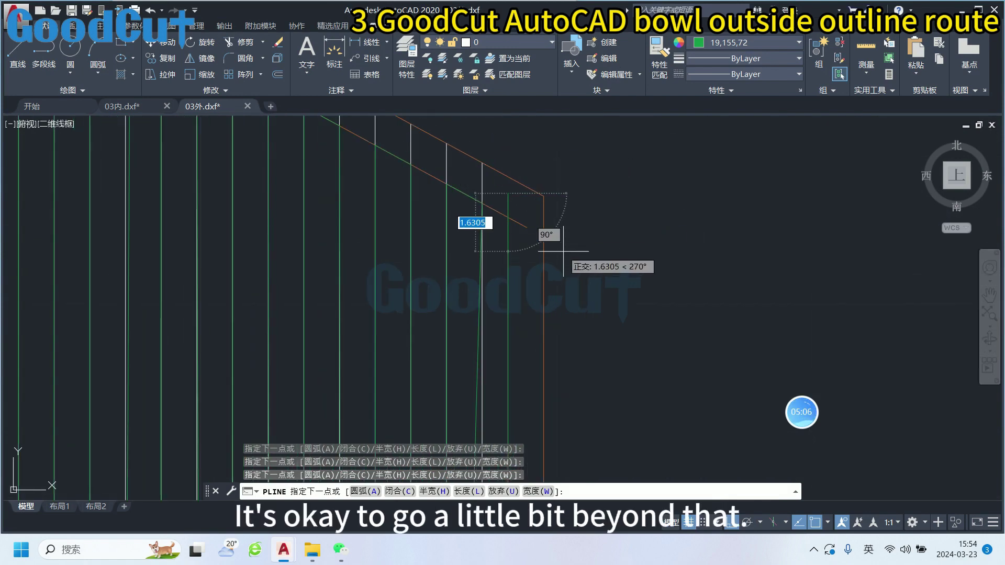
text(U)
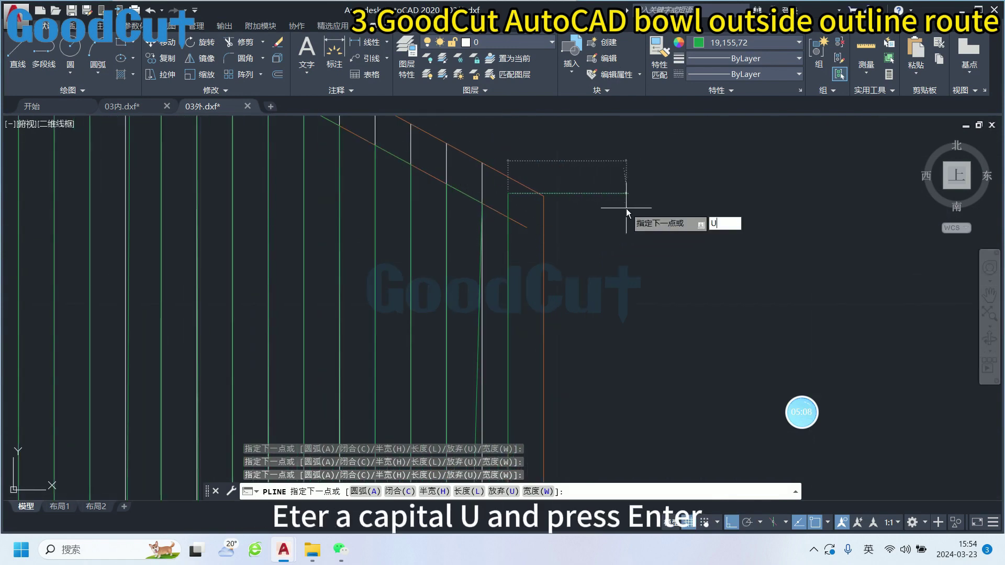
key(Return)
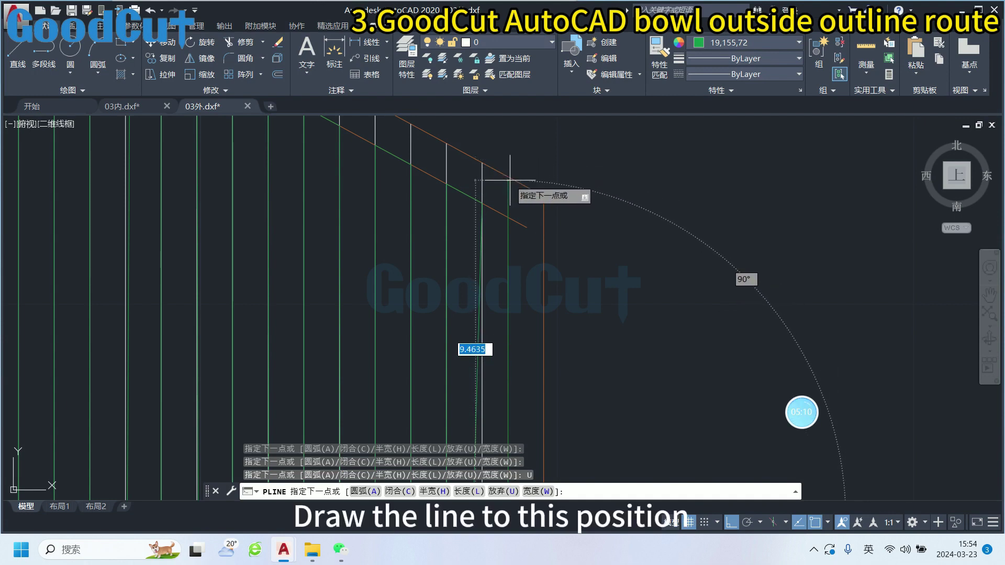
click(543, 195)
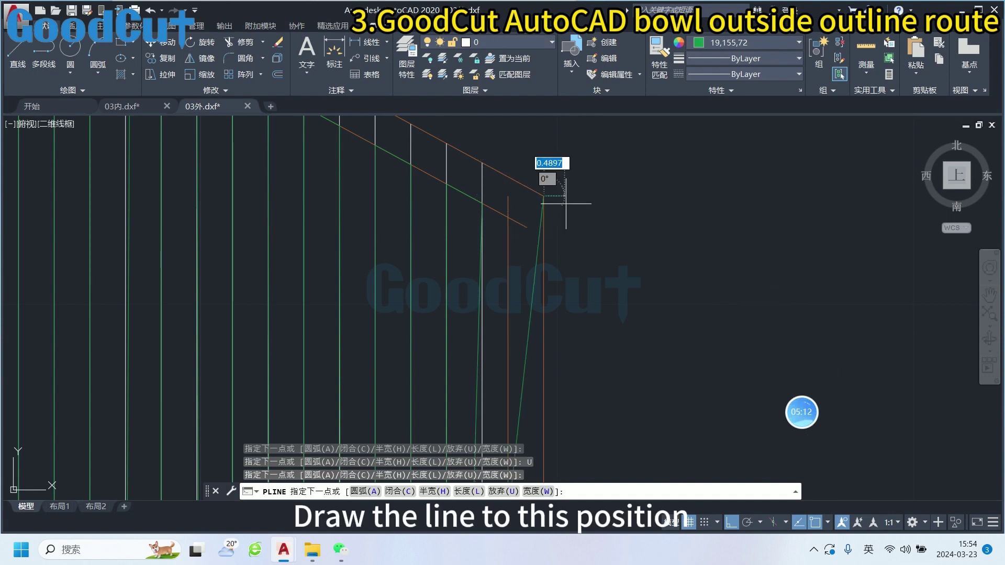
text(u)
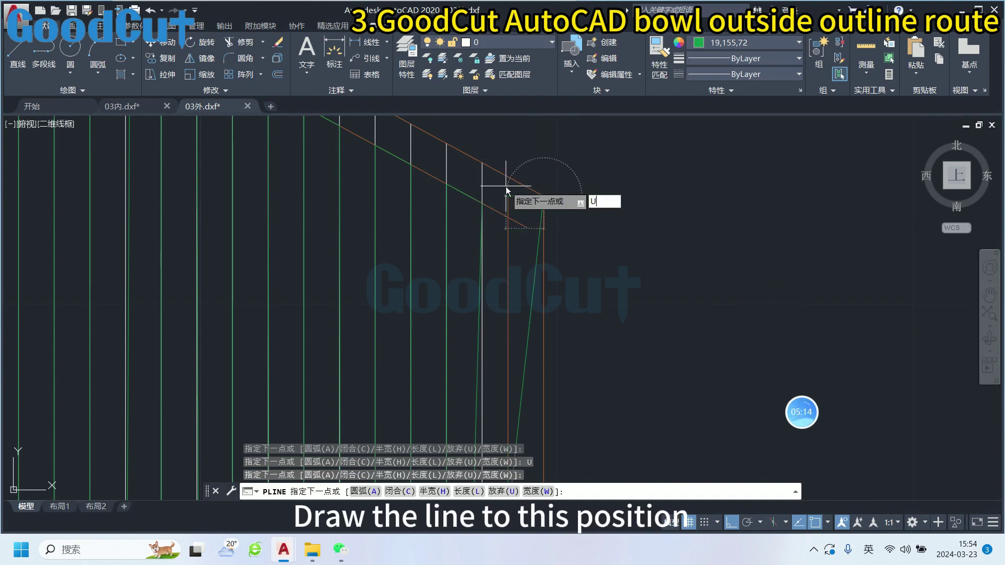
key(Return)
- Redraw the vertical and short horizontal end segments, snap the lower curve's endpoint, and finish the polyline
scroll(507, 196, up, 3)
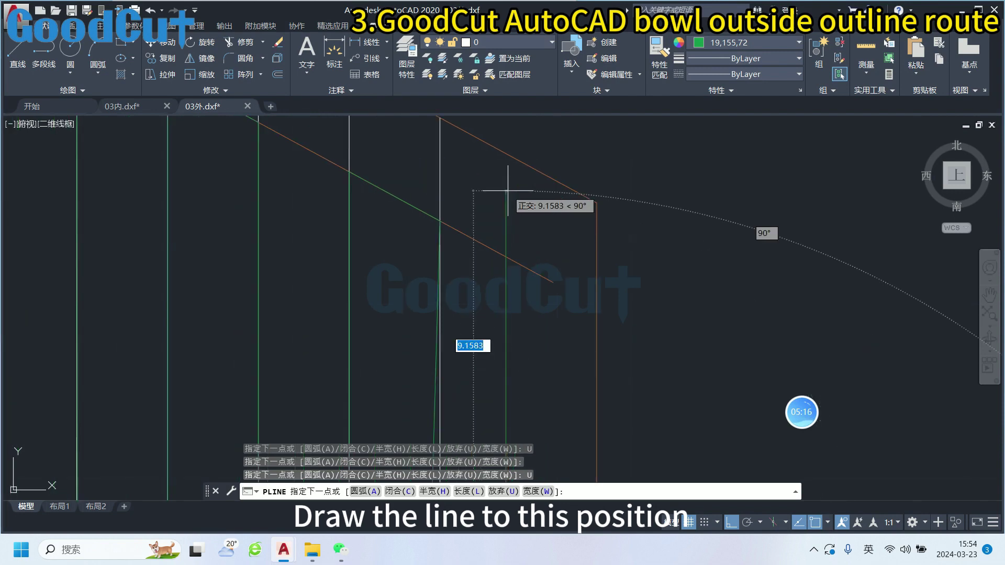
click(505, 170)
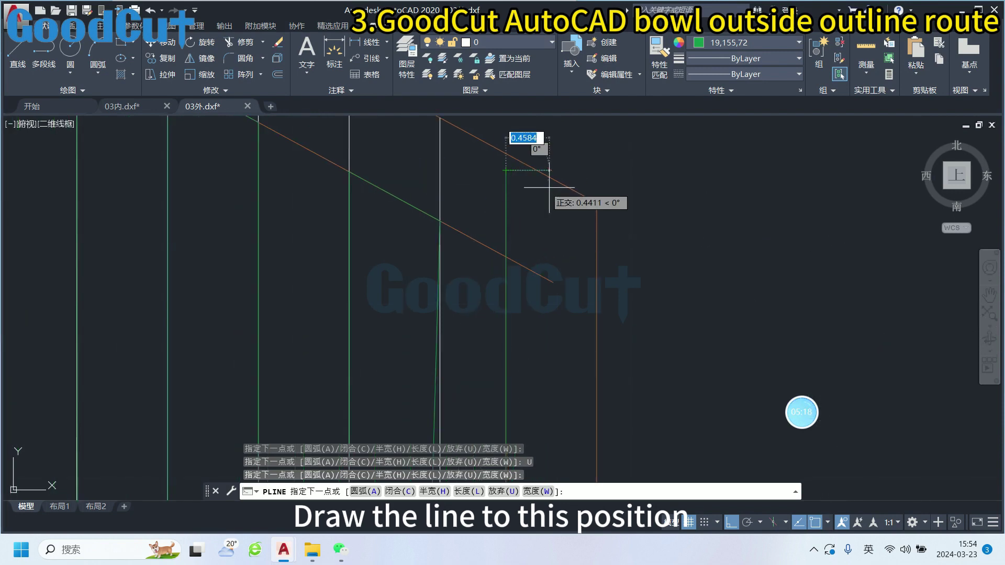
click(597, 202)
scroll(596, 202, down, 2)
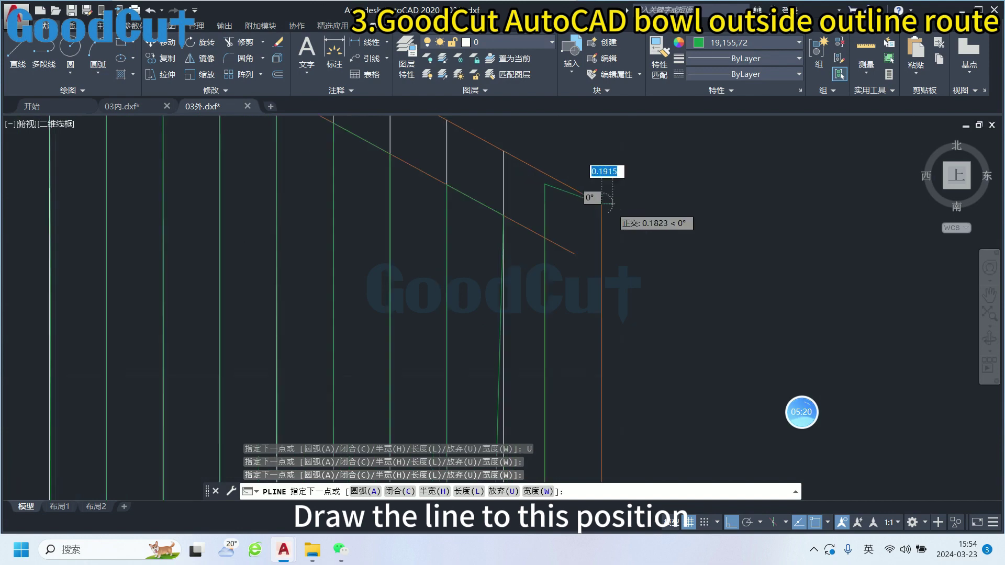
scroll(595, 201, down, 2)
scroll(595, 201, down, 2)
scroll(595, 220, down, 2)
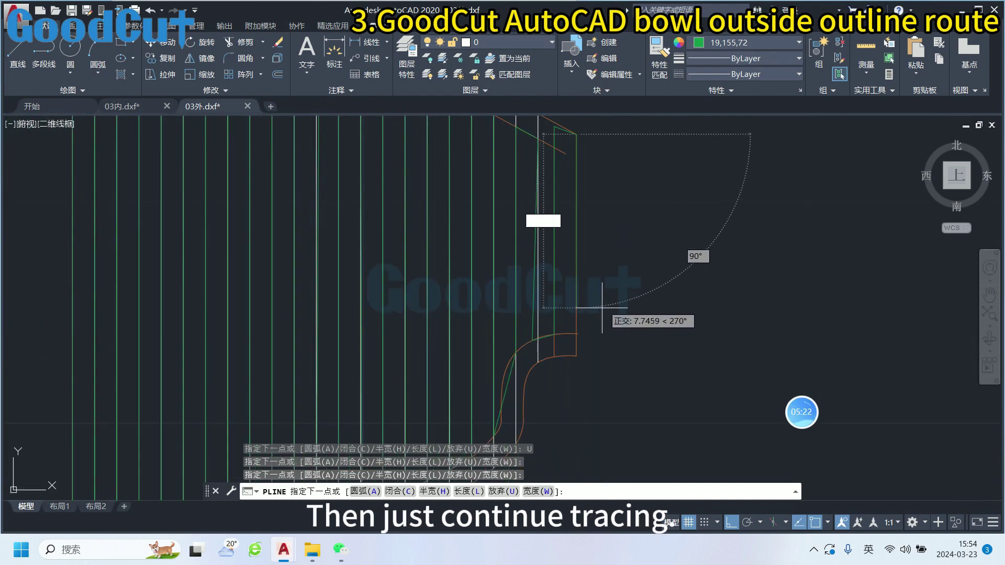
click(576, 355)
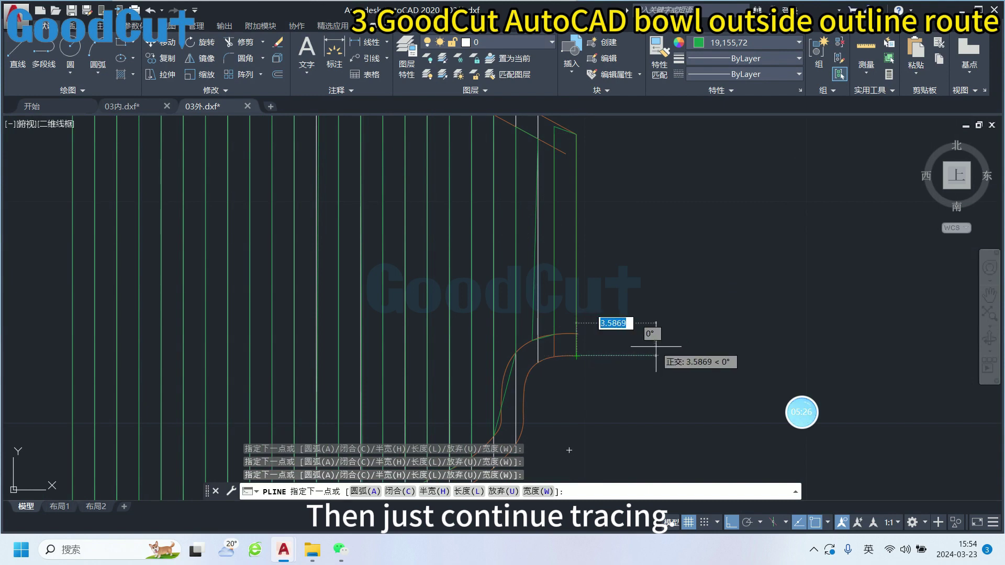
key(Escape)
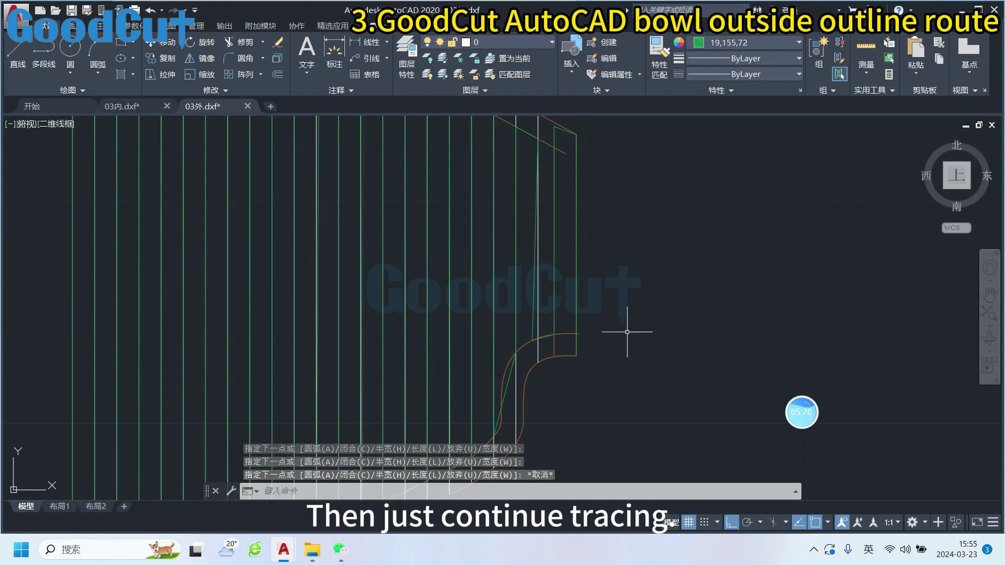
scroll(629, 329, down, 2)
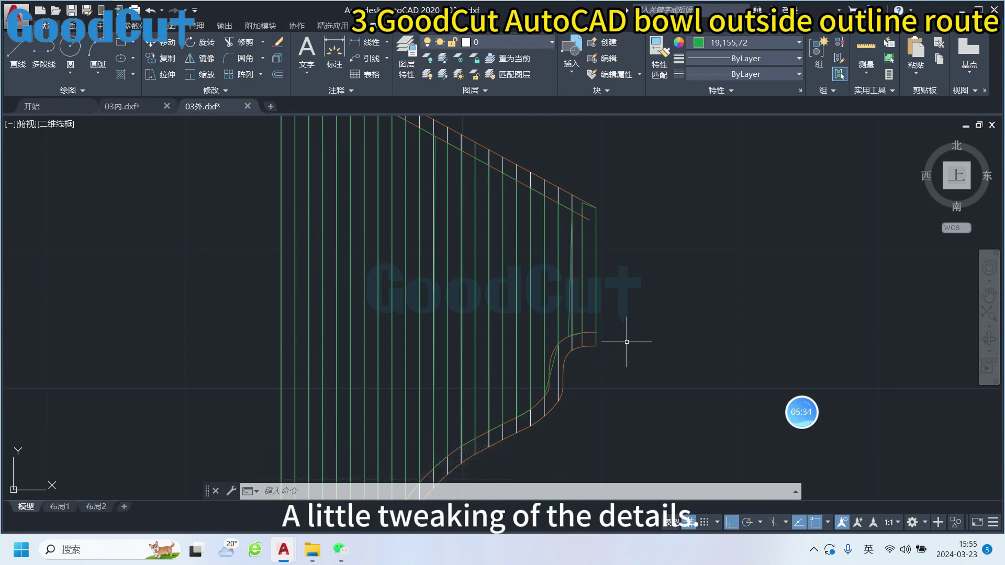
scroll(626, 342, up, 1)
scroll(606, 298, up, 3)
scroll(554, 225, up, 2)
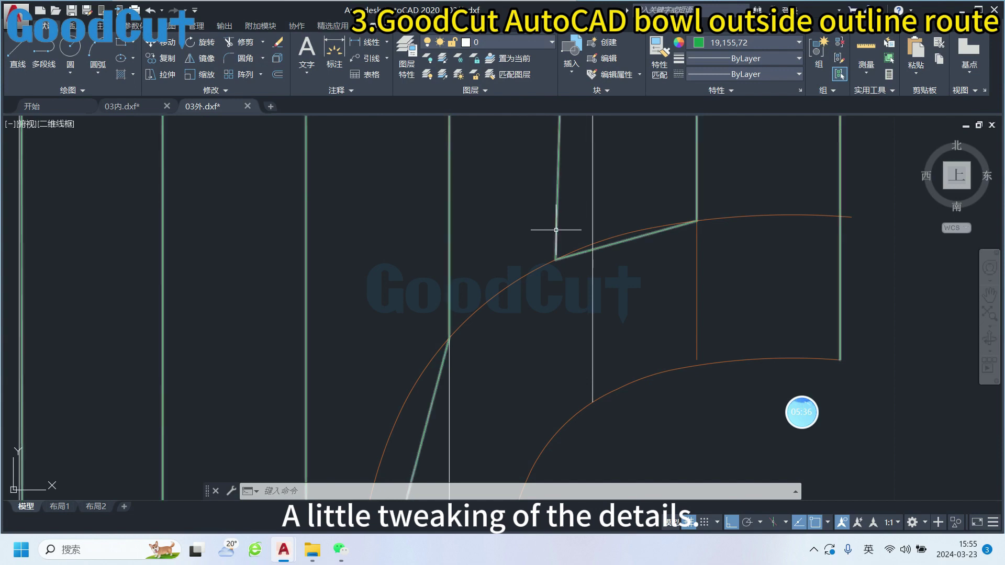
click(556, 229)
click(551, 260)
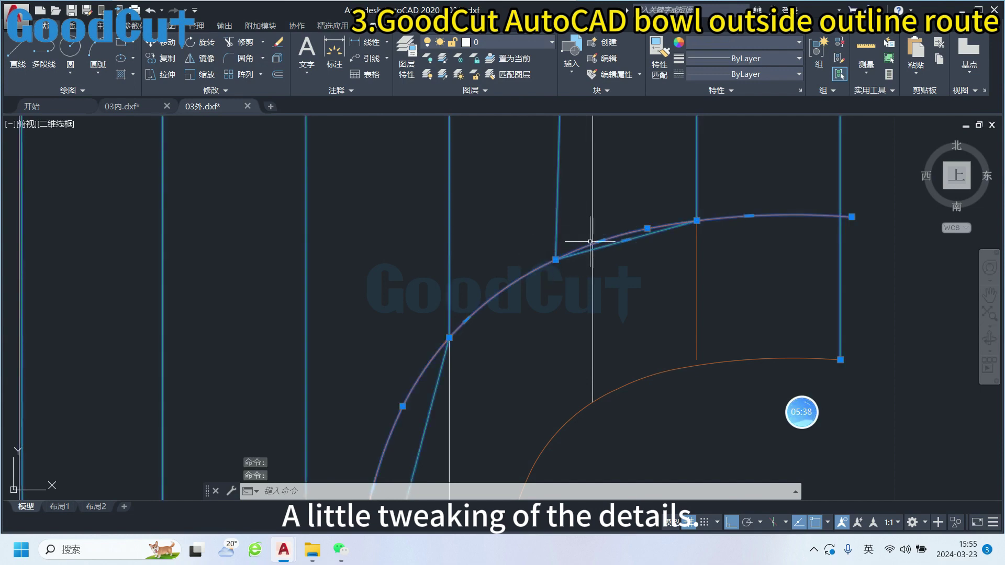
click(555, 259)
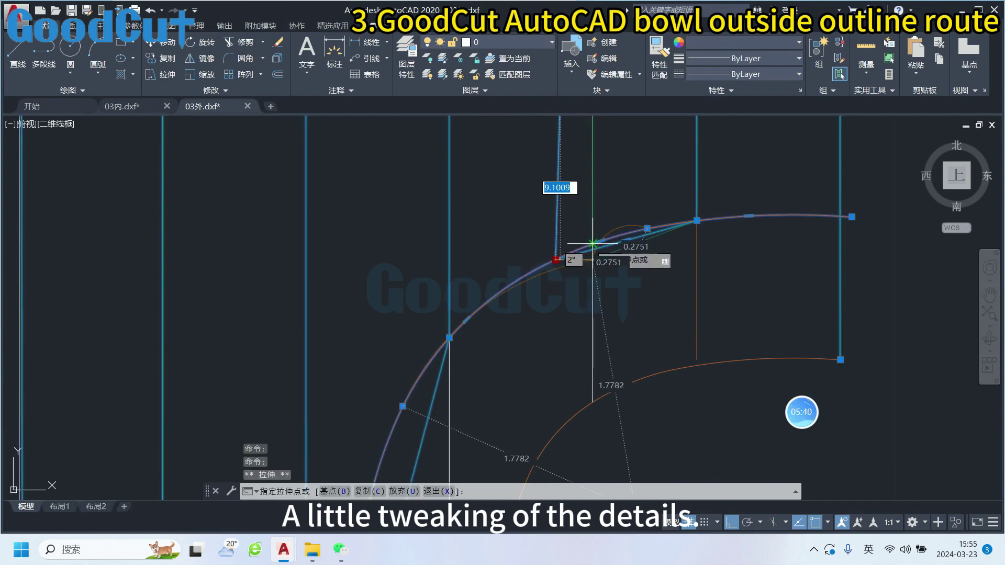
click(592, 243)
scroll(541, 294, down, 5)
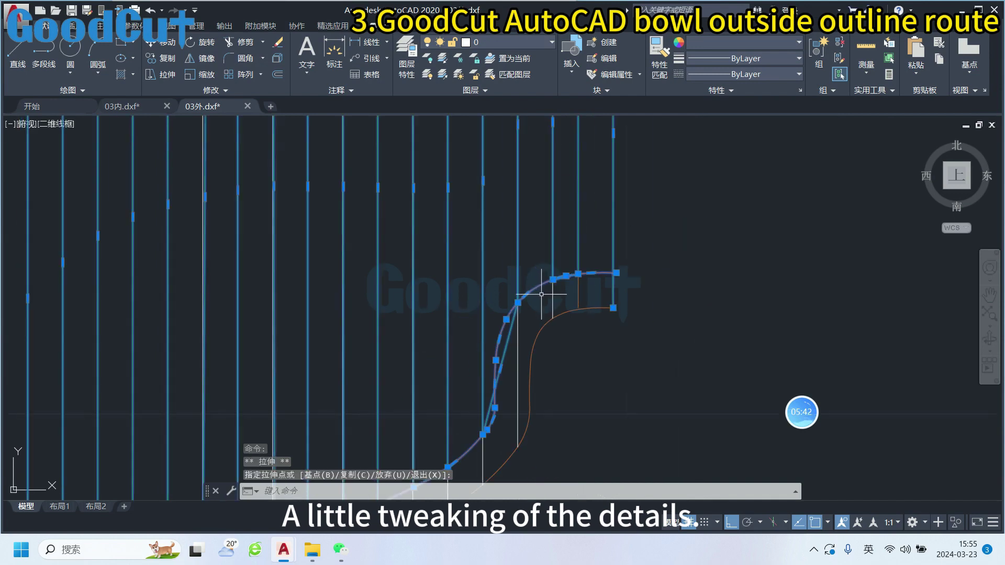
scroll(578, 343, down, 2)
scroll(591, 348, down, 3)
scroll(623, 353, down, 2)
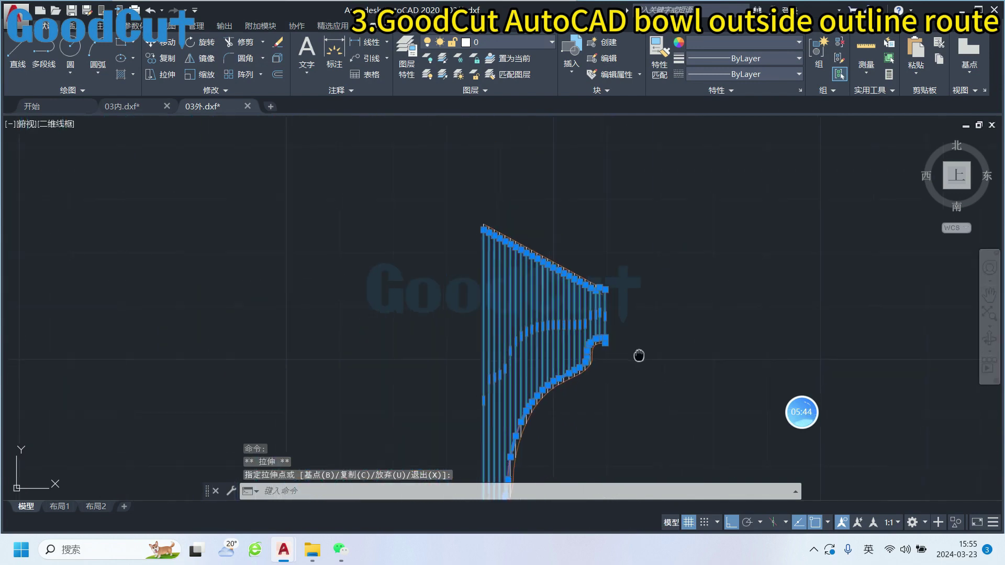
scroll(633, 293, up, 1)
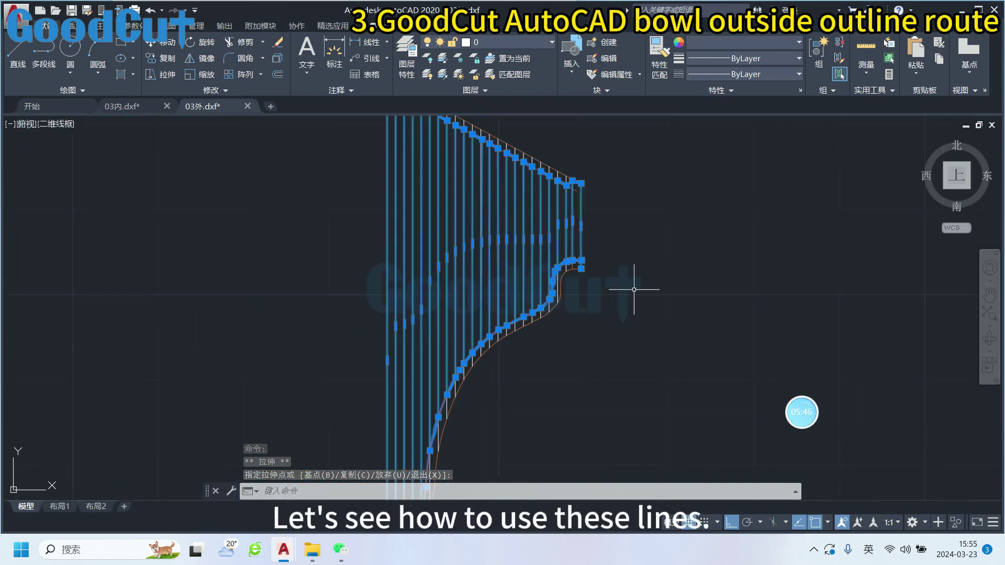
key(Escape)
key(Escape)
scroll(659, 330, down, 2)
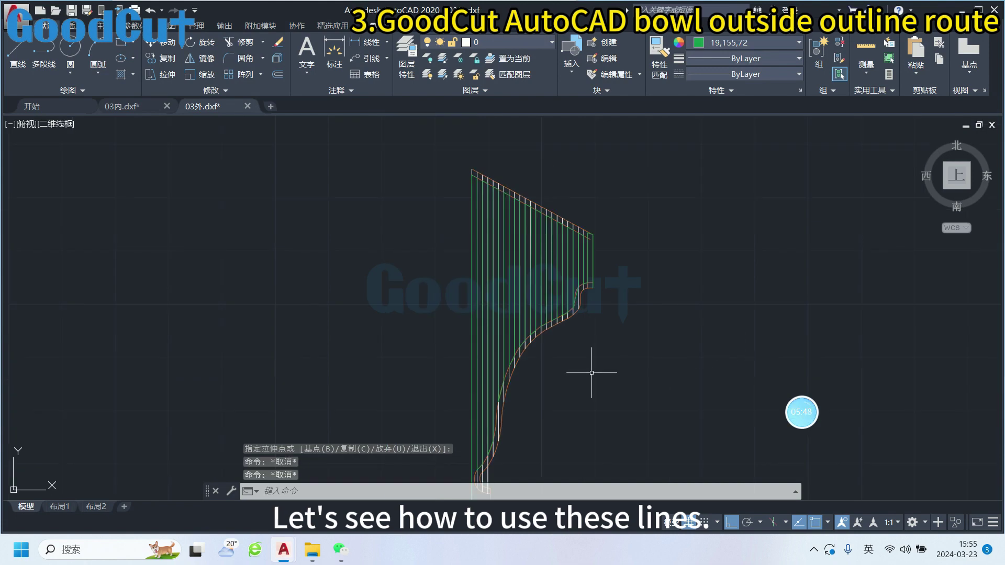
- Window-select the profile lines, then add the outline curve and bottom vertical line to the selection
drag(555, 327, 465, 285)
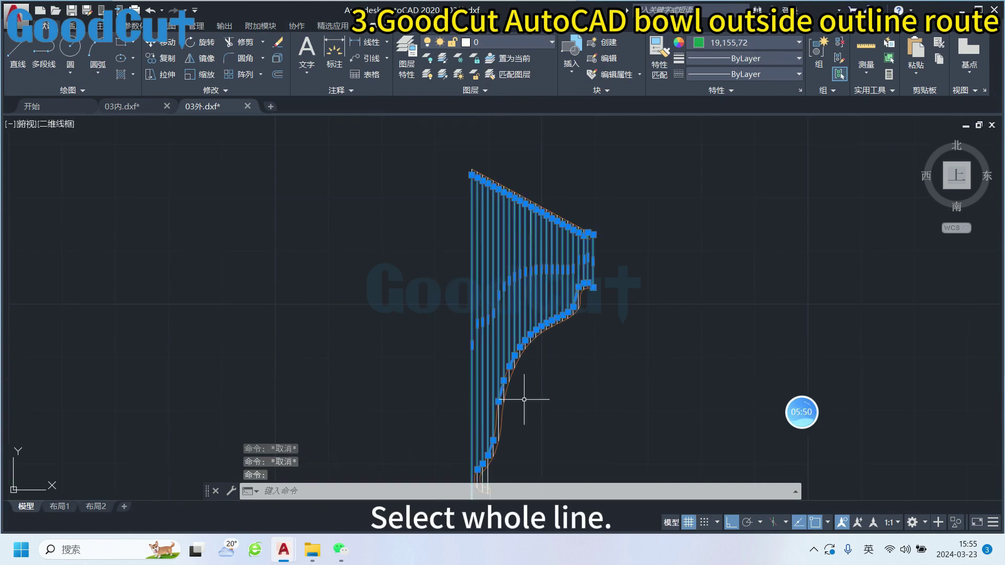
middle_drag(527, 399, 537, 350)
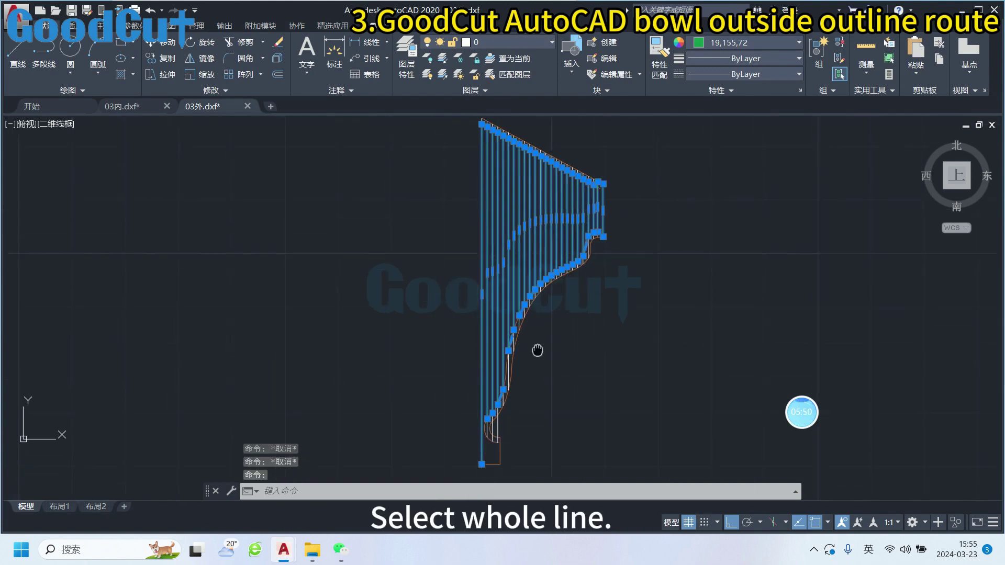
click(513, 366)
scroll(532, 459, up, 2)
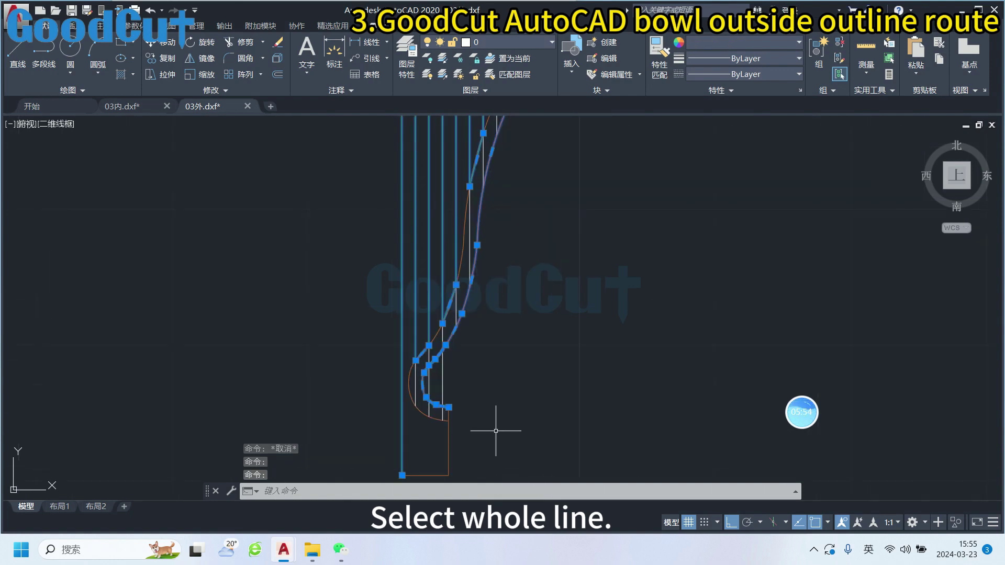
scroll(496, 431, up, 2)
click(418, 437)
scroll(498, 410, down, 1)
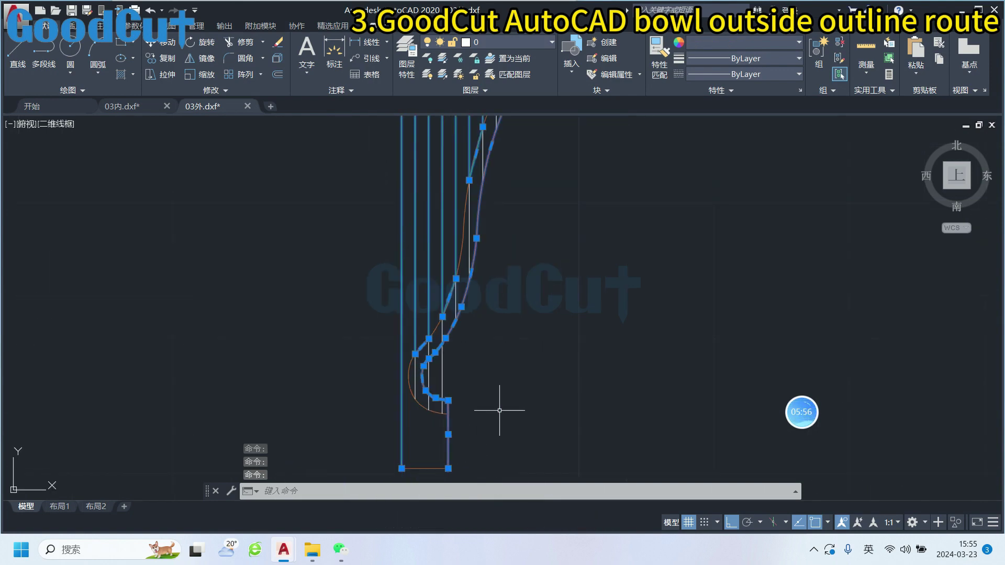
scroll(534, 331, down, 1)
scroll(561, 307, down, 1)
scroll(560, 307, down, 1)
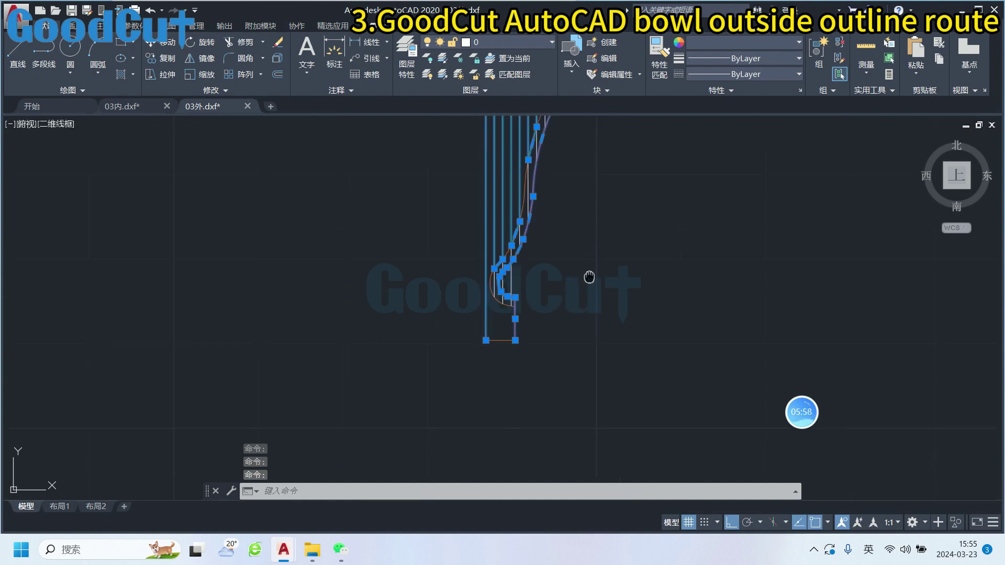
middle_drag(589, 277, 549, 336)
scroll(550, 336, down, 1)
scroll(552, 332, down, 1)
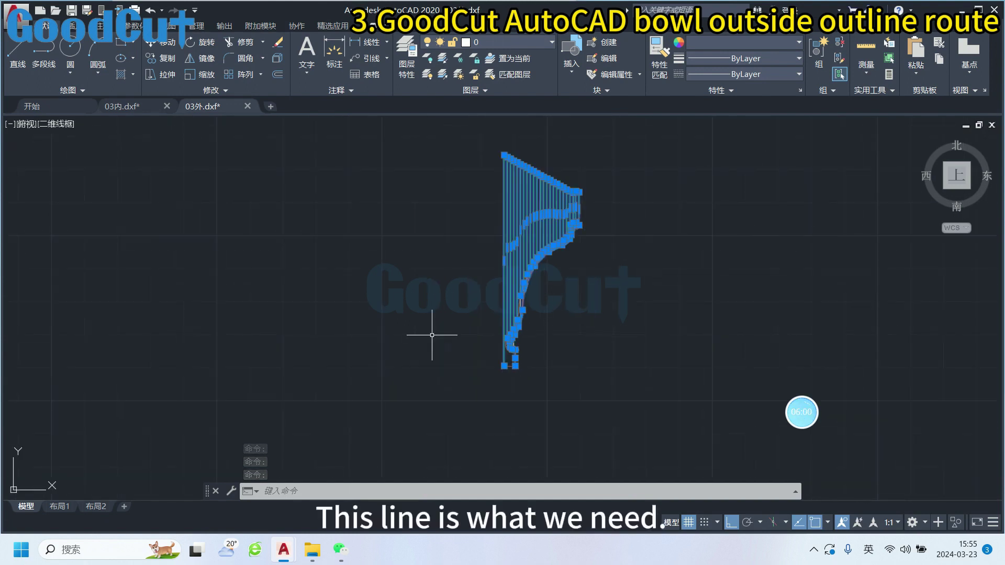
- Move the selected profile path to the left, using its bottom as the base point
click(152, 45)
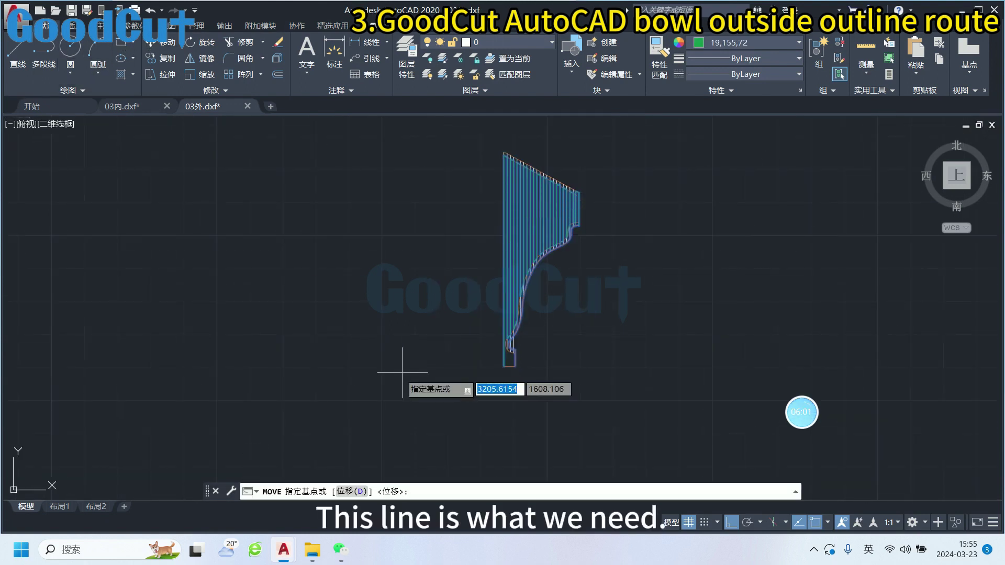
click(509, 366)
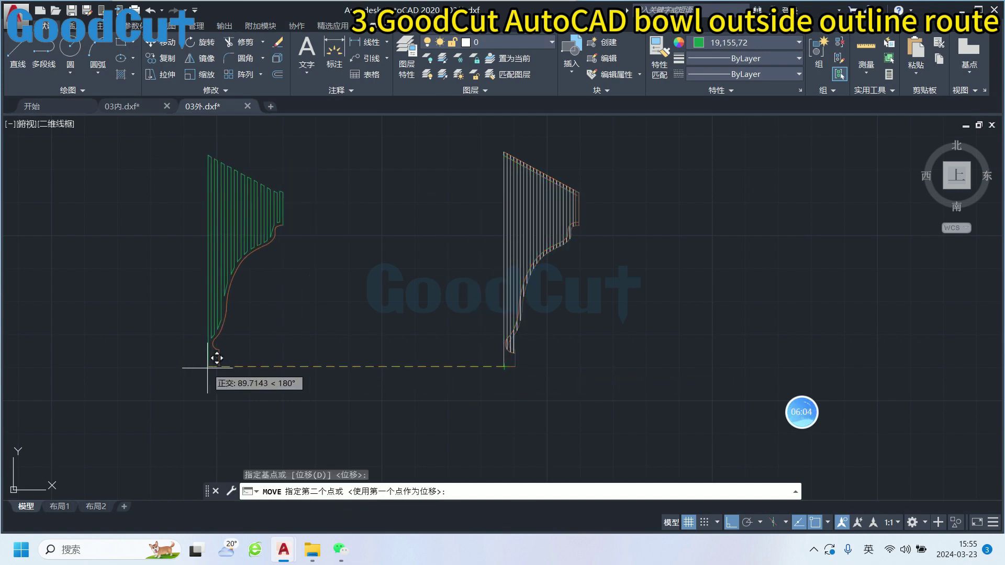
click(213, 367)
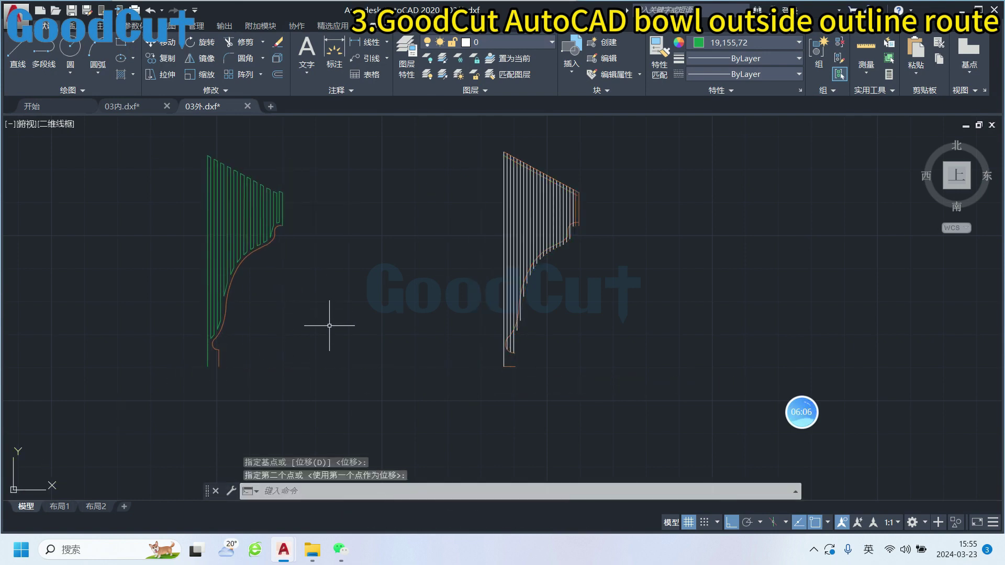
- Window-select the leftover construction lines on the right and delete them
click(448, 128)
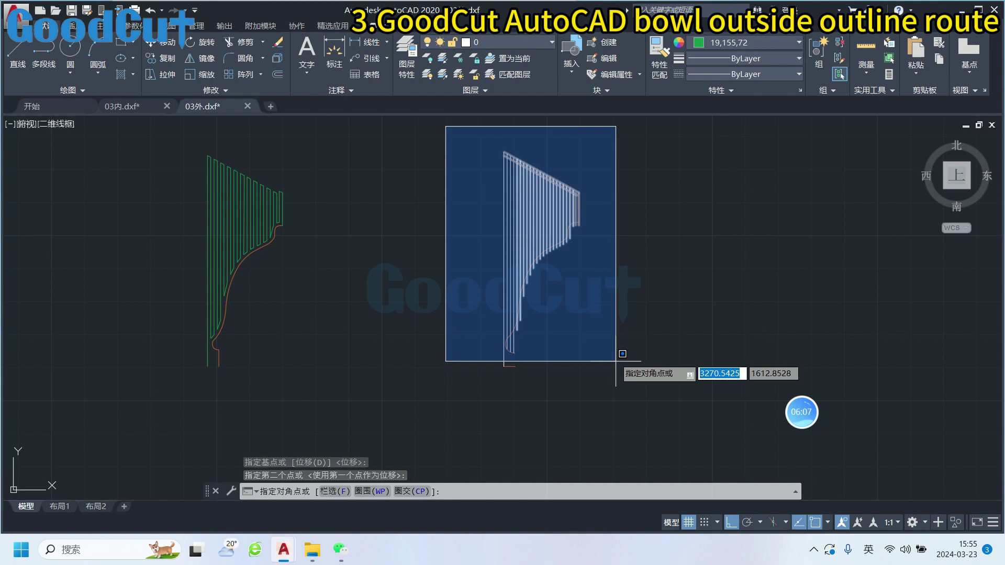
click(630, 404)
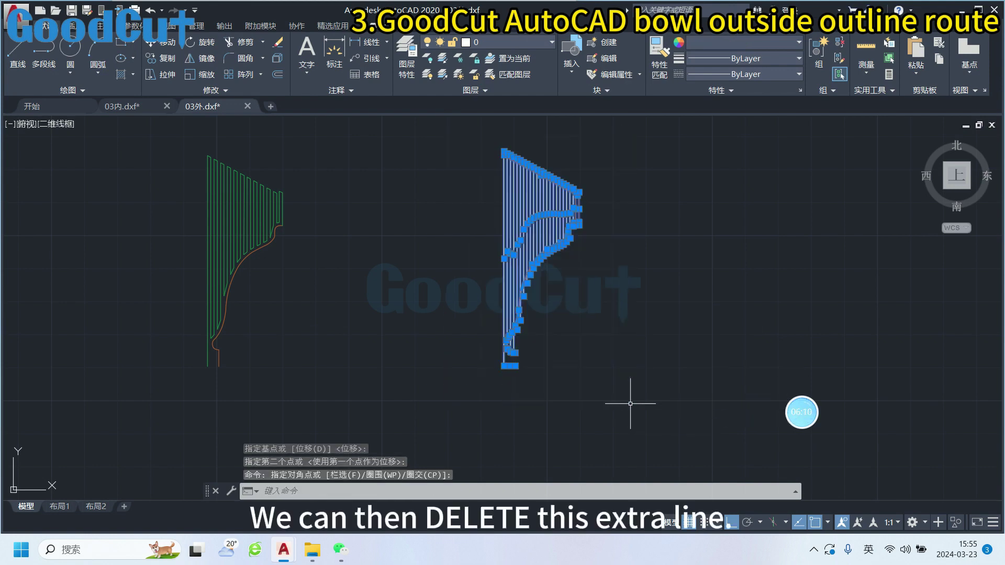
key(Delete)
middle_drag(297, 321, 504, 327)
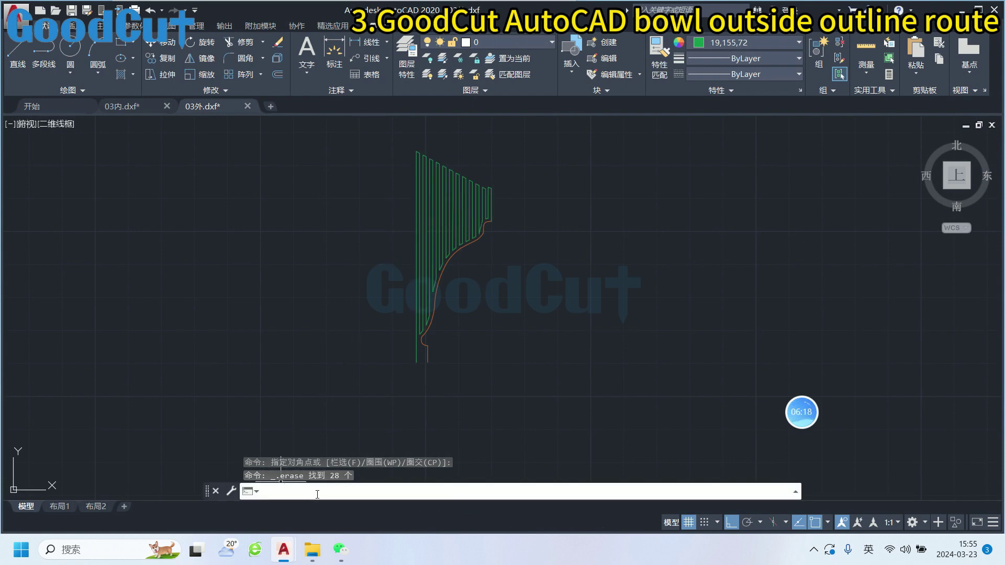
- Place the UCS origin at the zigzag profile's bottom endpoint, keeping the default X axis
text(ucs)
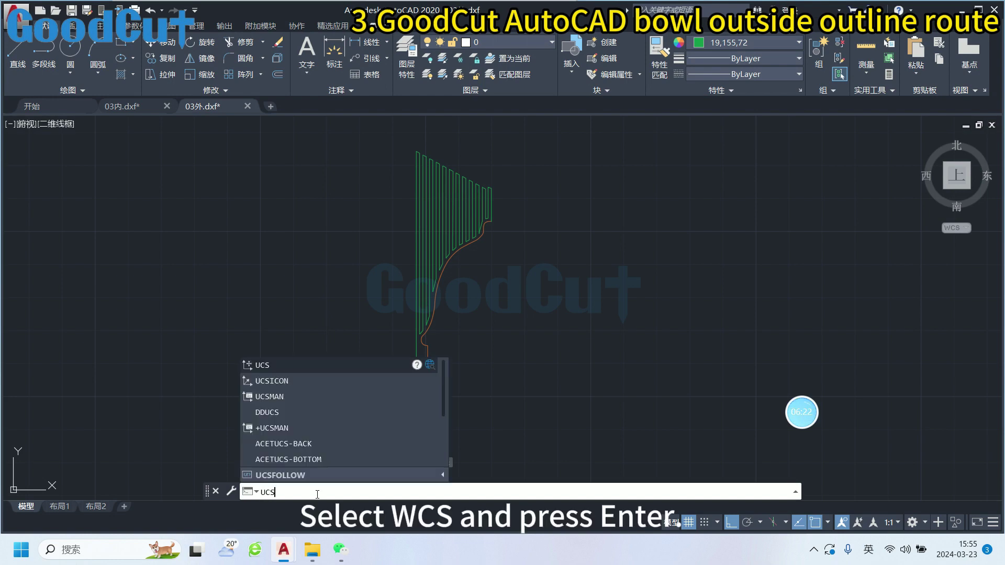
key(Return)
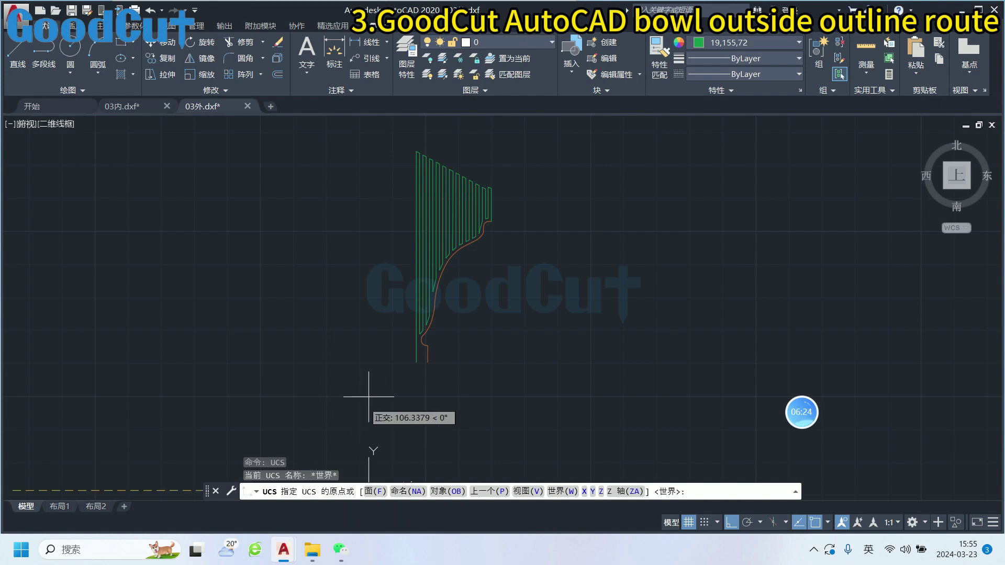
click(416, 361)
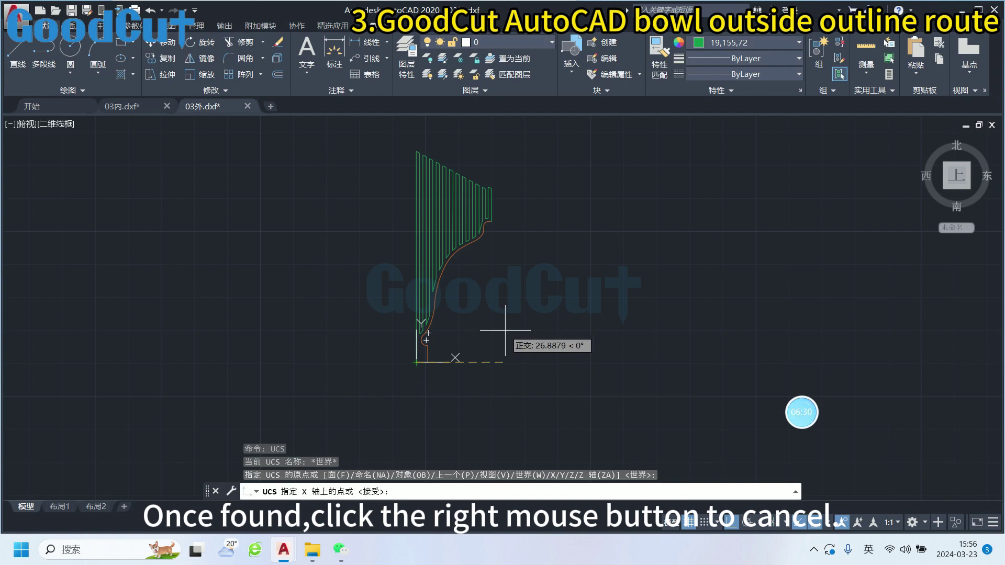
right_click(505, 330)
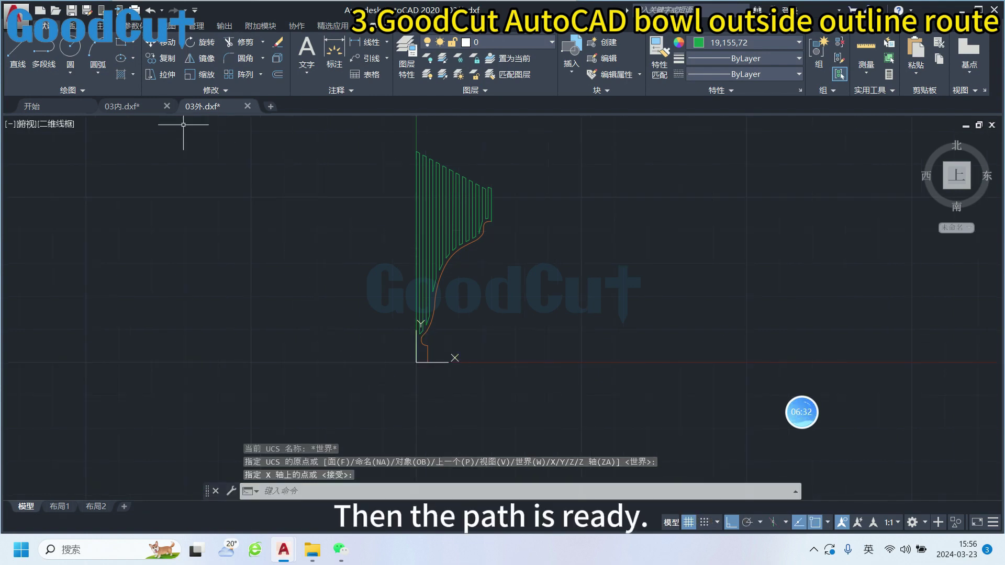
- Save the drawing as 0030.dxf in AutoCAD 2004/LT2004 DXF format
click(23, 22)
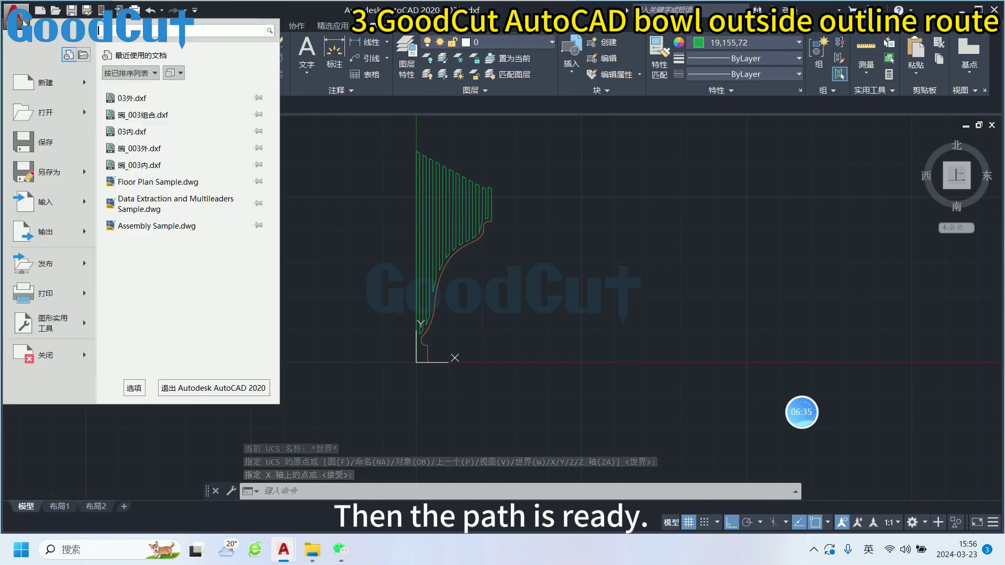
click(49, 171)
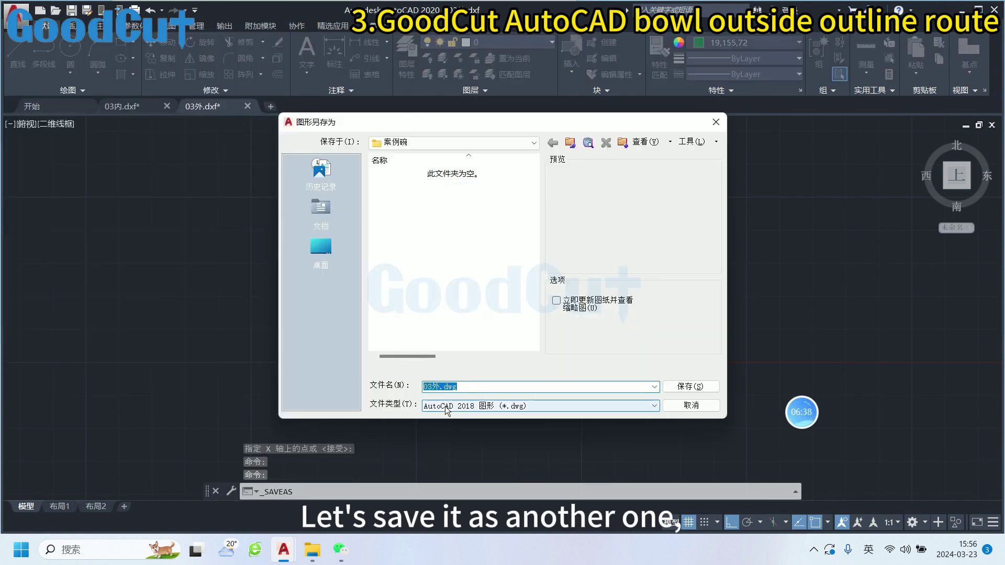
click(460, 405)
click(487, 518)
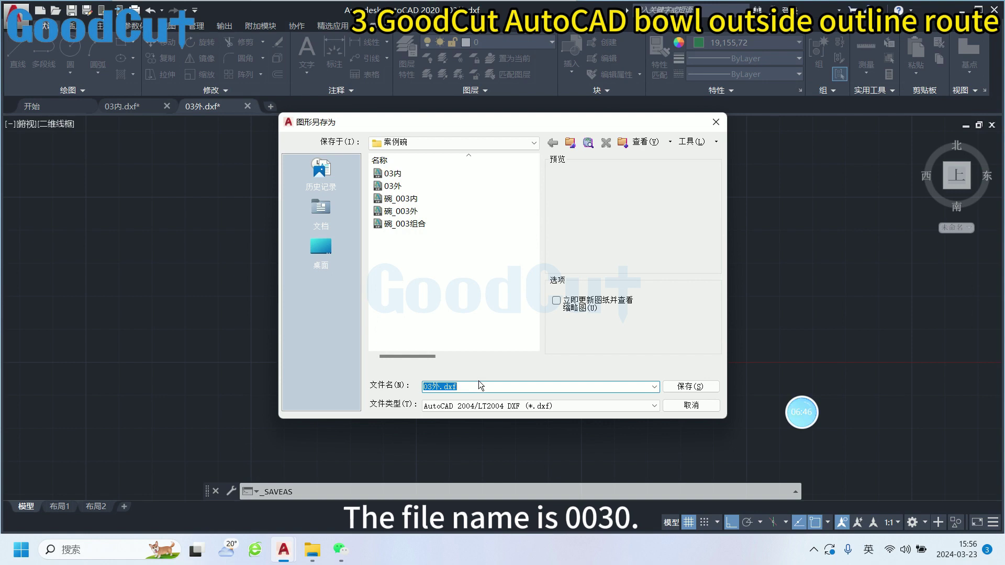
text(0030)
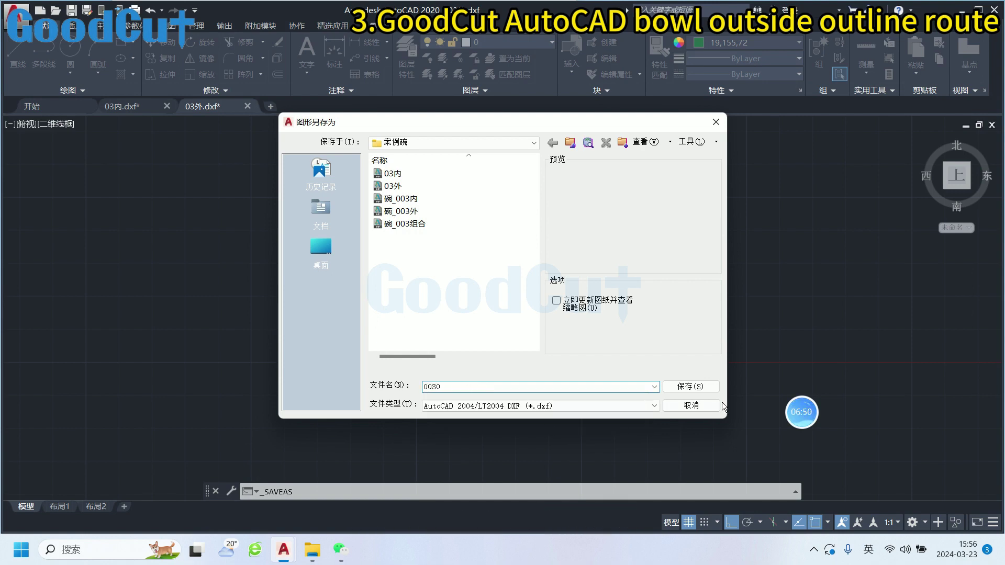
click(704, 387)
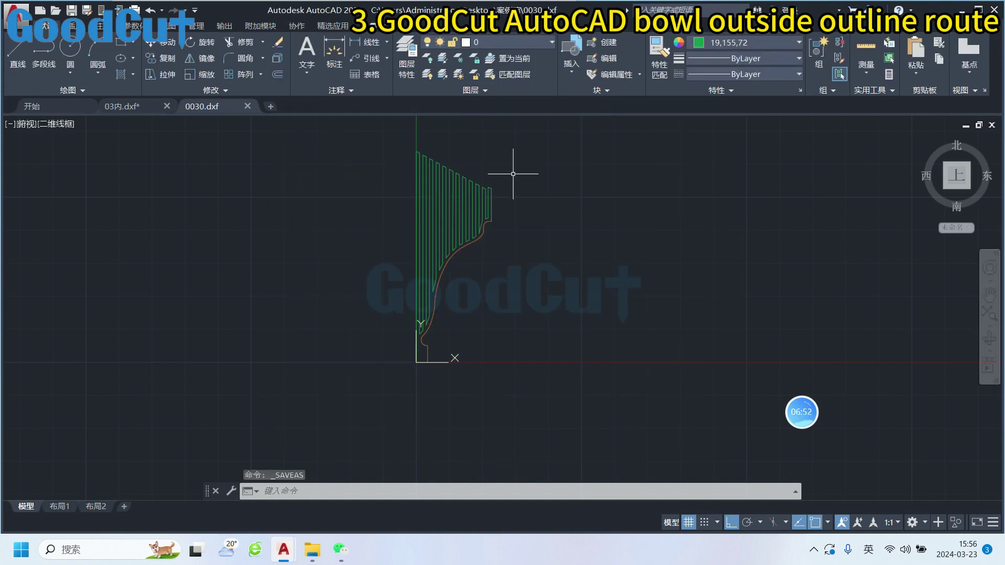
scroll(534, 268, down, 3)
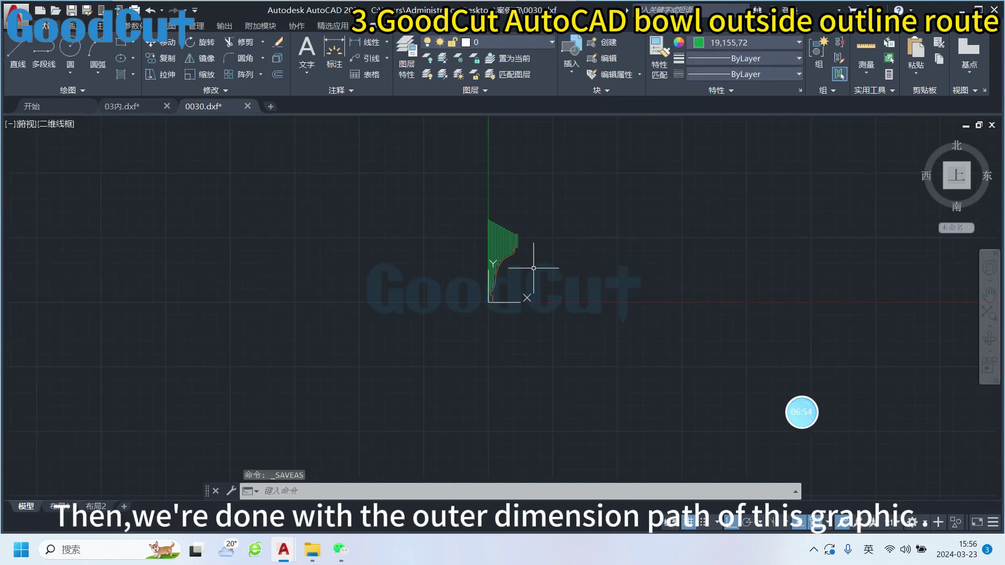
scroll(533, 268, up, 2)
scroll(460, 264, up, 2)
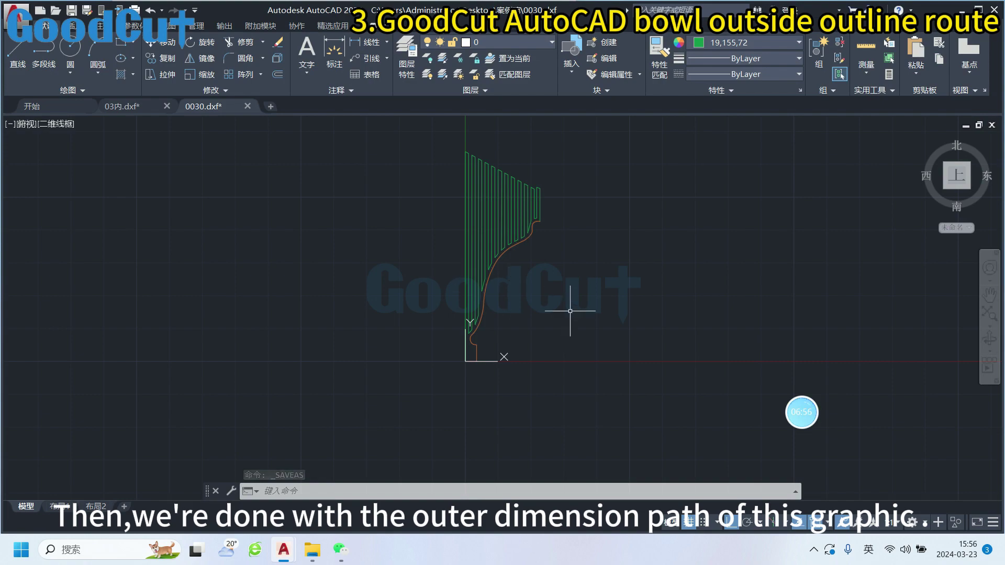